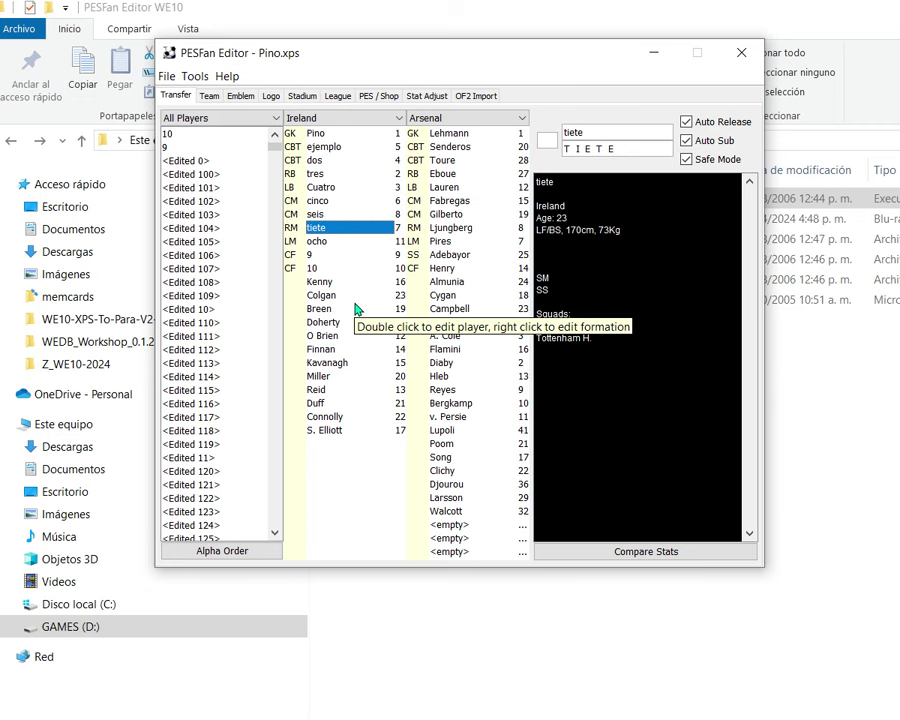
Load we10 Option FILE-BAckUP.xps as the second option file for importing.
{"action": "left_click", "coordinate": [469, 98]}
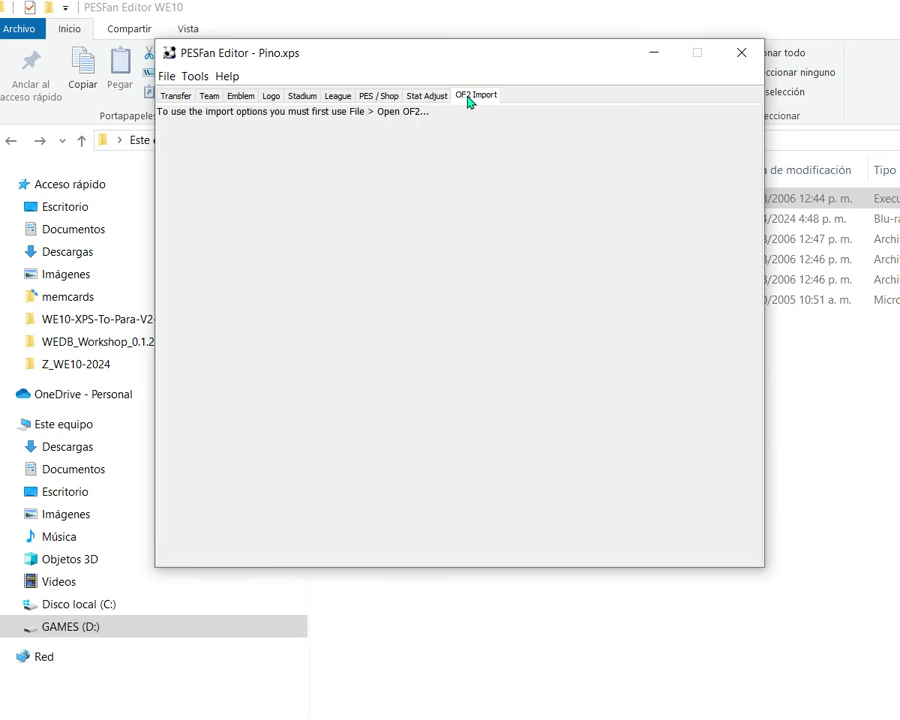
{"action": "left_click", "coordinate": [166, 76]}
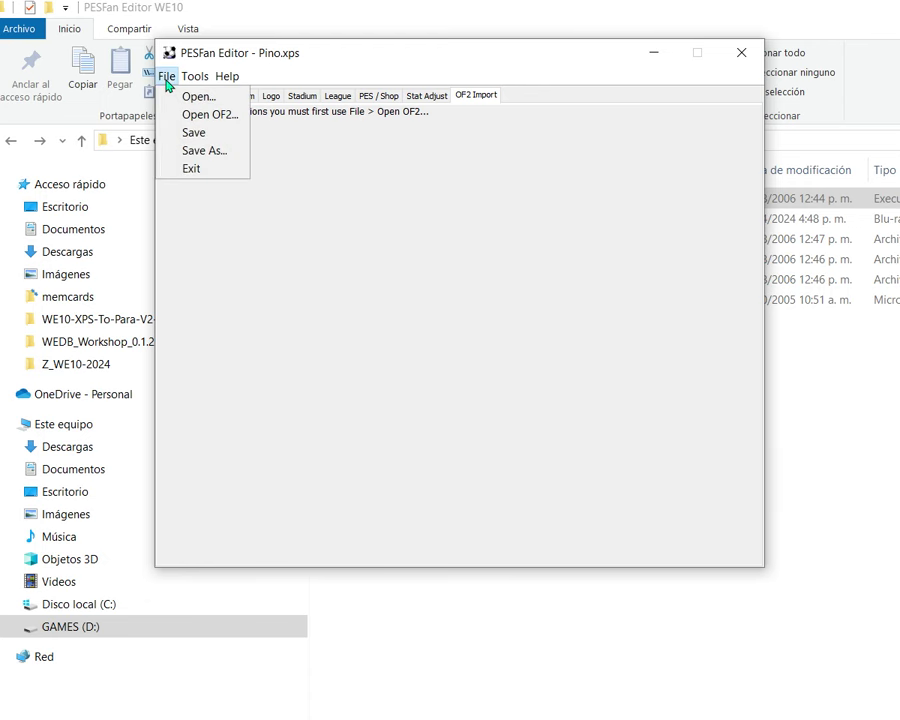
{"action": "left_click", "coordinate": [210, 116]}
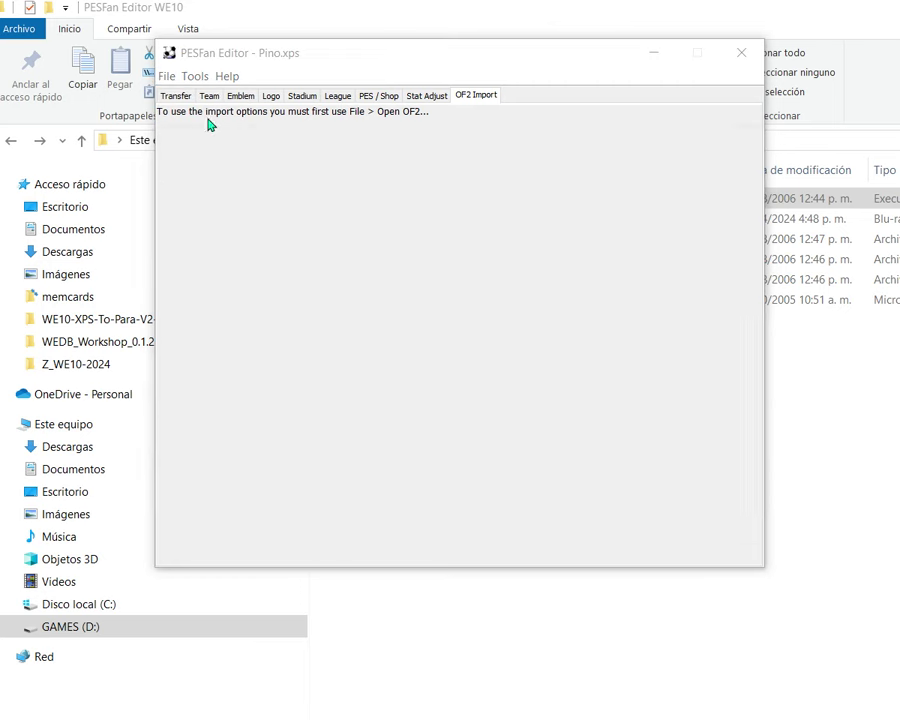
{"action": "left_click", "coordinate": [314, 219]}
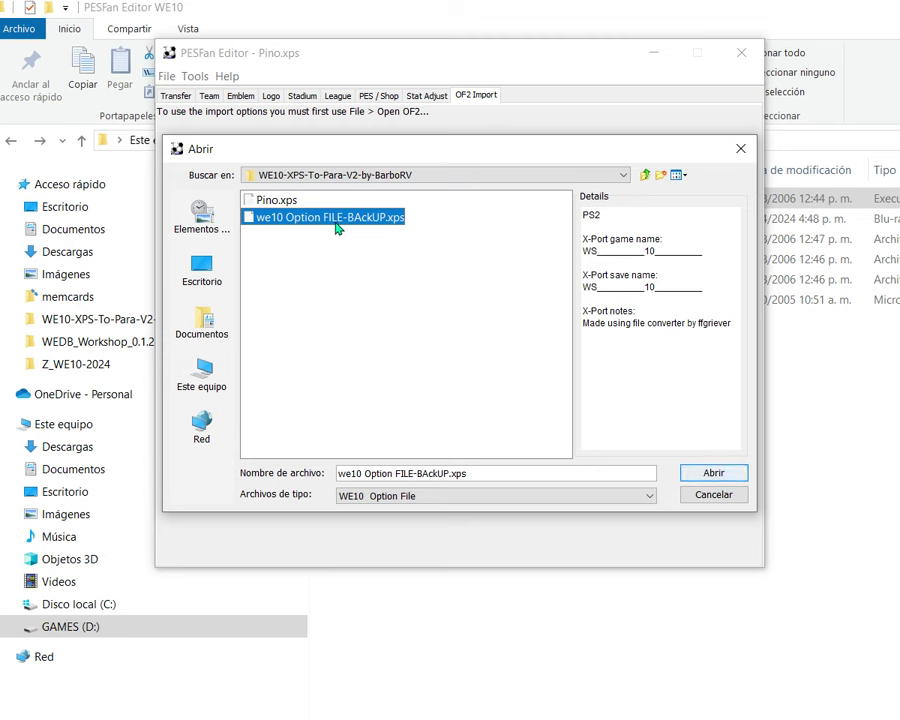
{"action": "left_click", "coordinate": [730, 476]}
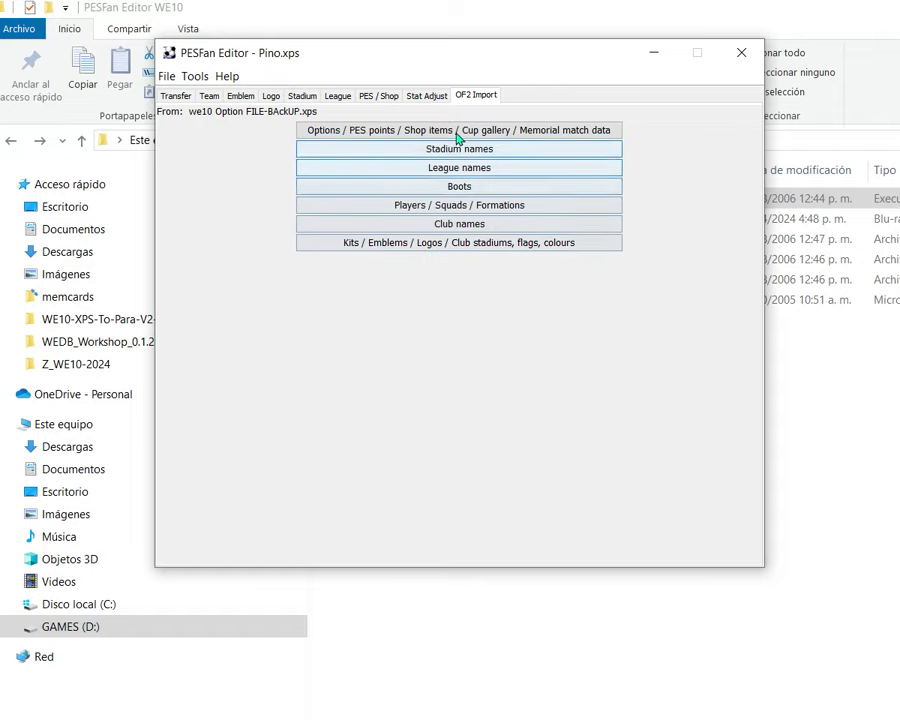
Switch to File Explorer and go up to the Z_WE10-2024 folder.
{"action": "left_click_drag", "start_coordinate": [475, 62], "coordinate": [480, 391]}
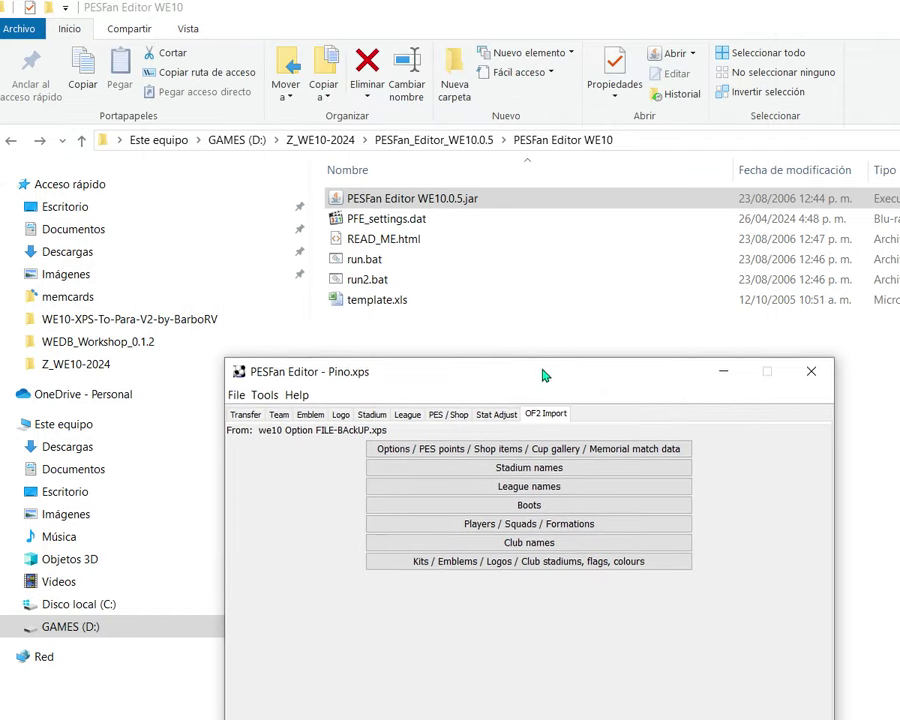
{"action": "left_click", "coordinate": [518, 304]}
{"action": "left_click", "coordinate": [81, 140]}
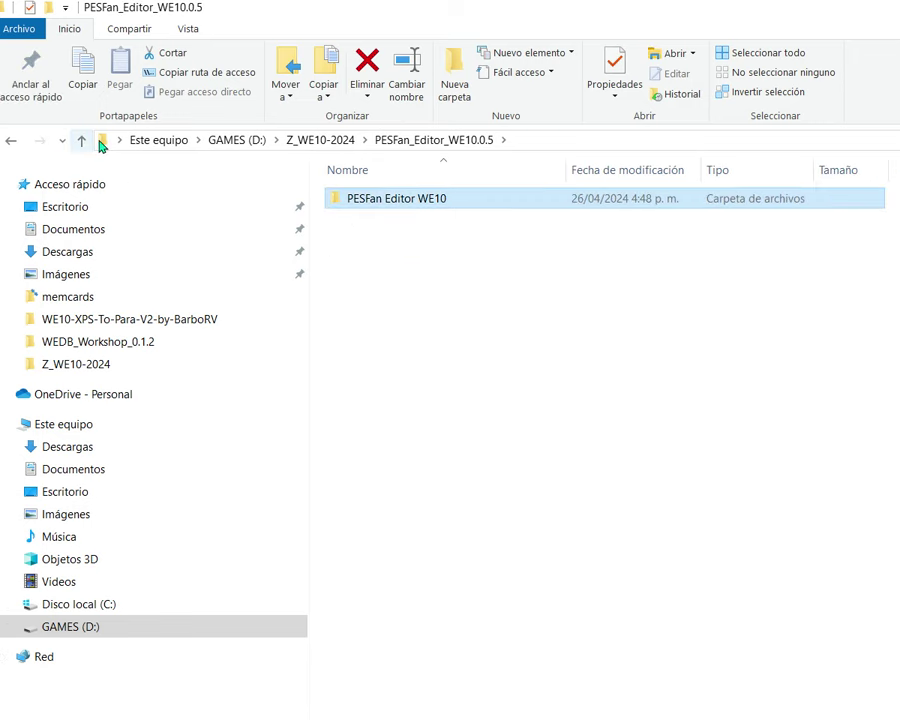
{"action": "left_click", "coordinate": [98, 141]}
{"action": "left_click", "coordinate": [83, 142]}
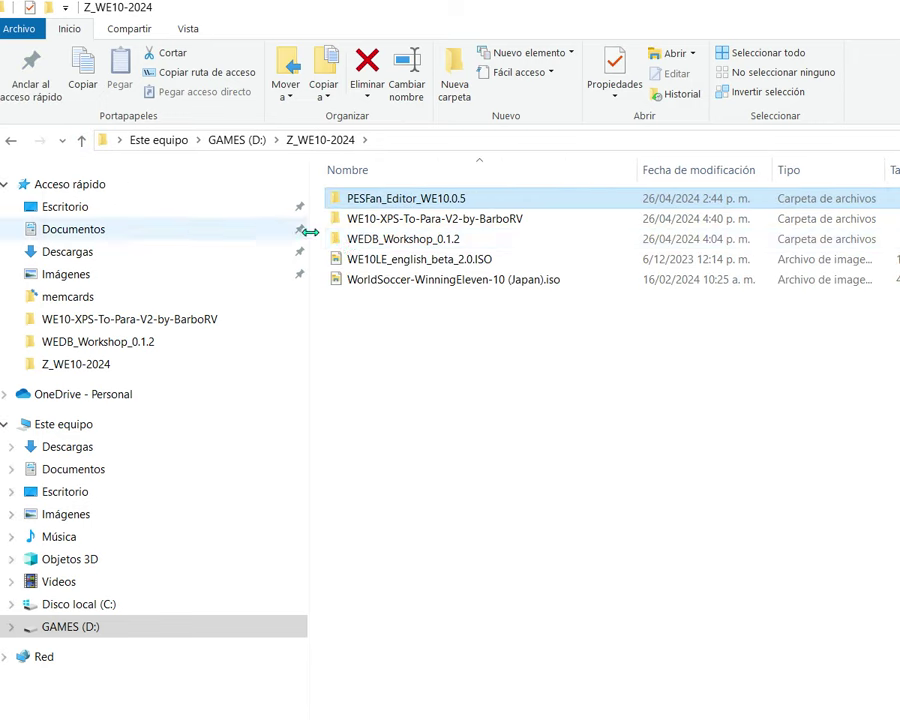
{"action": "double_click", "coordinate": [388, 222]}
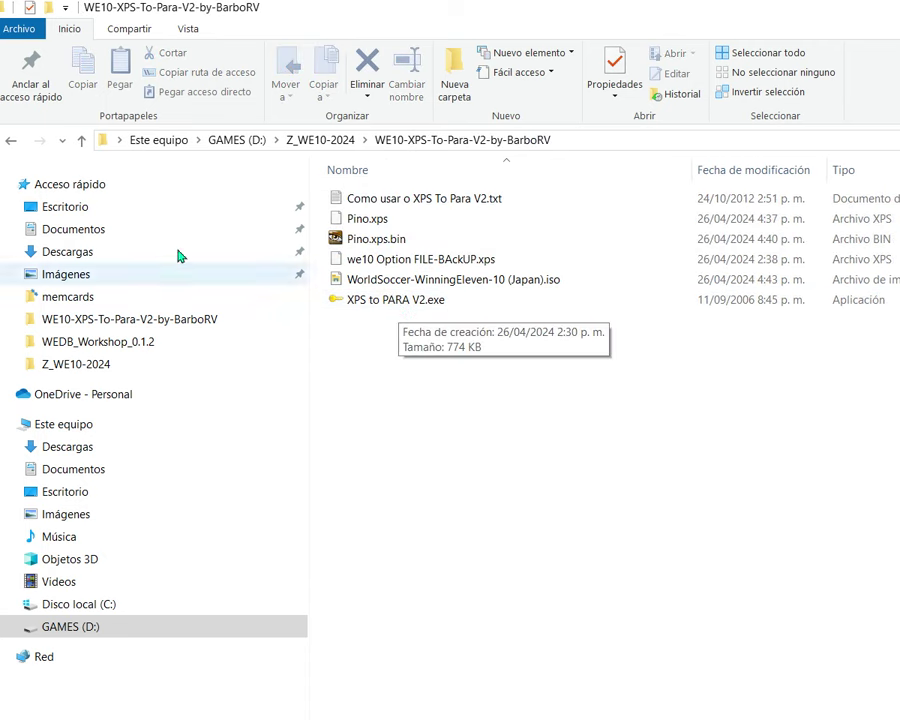
{"action": "left_click", "coordinate": [82, 141]}
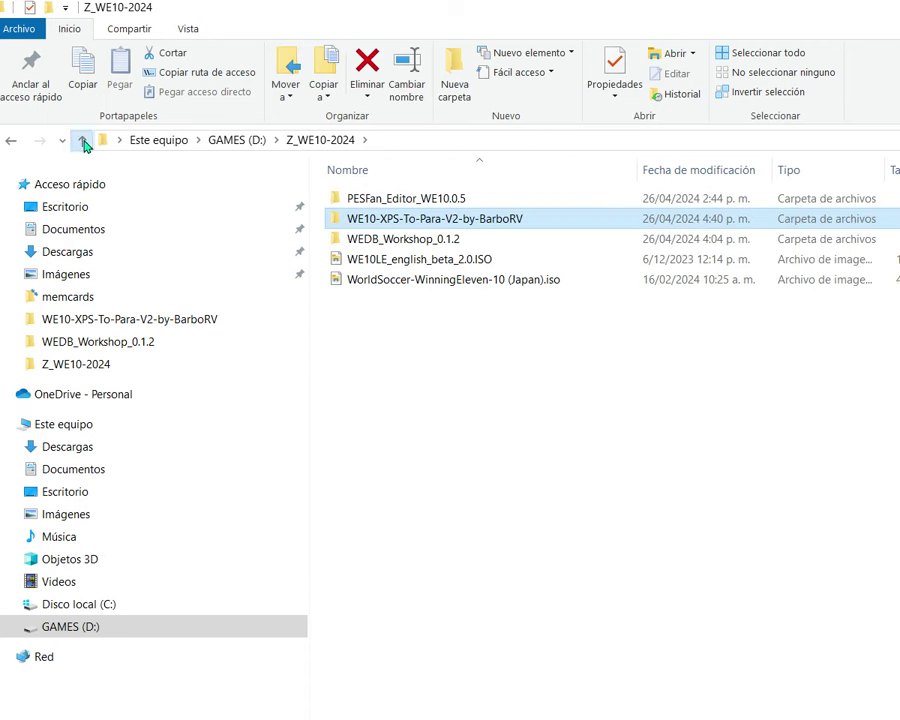
{"action": "left_click", "coordinate": [82, 141]}
{"action": "left_click", "coordinate": [10, 144]}
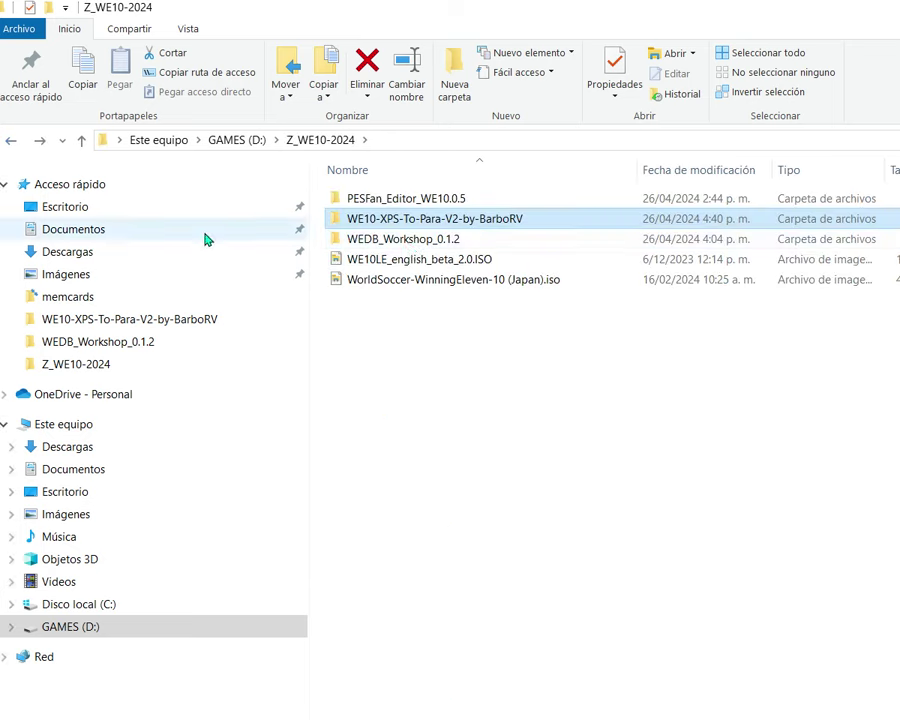
Launch WEDB Workshop from the nested WEDB_Workshop_0.1.2 folder and choose World Soccer Winning Eleven 10 as the game.
{"action": "double_click", "coordinate": [412, 242]}
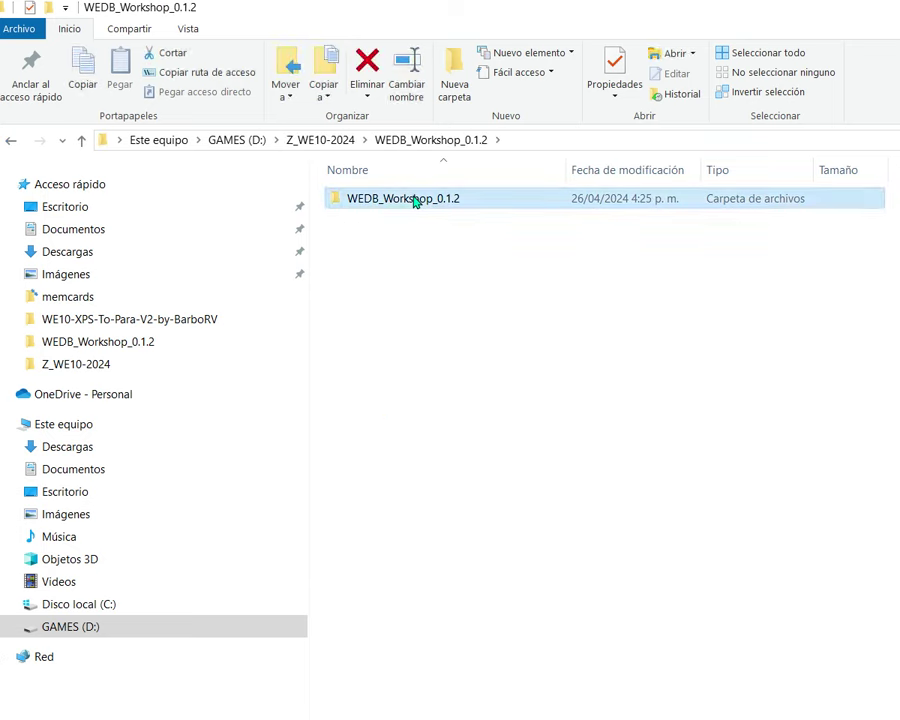
{"action": "double_click", "coordinate": [414, 199]}
{"action": "scroll", "coordinate": [428, 402], "scroll_direction": "down", "scroll_amount": 5}
{"action": "scroll", "coordinate": [433, 400], "scroll_direction": "down", "scroll_amount": 1}
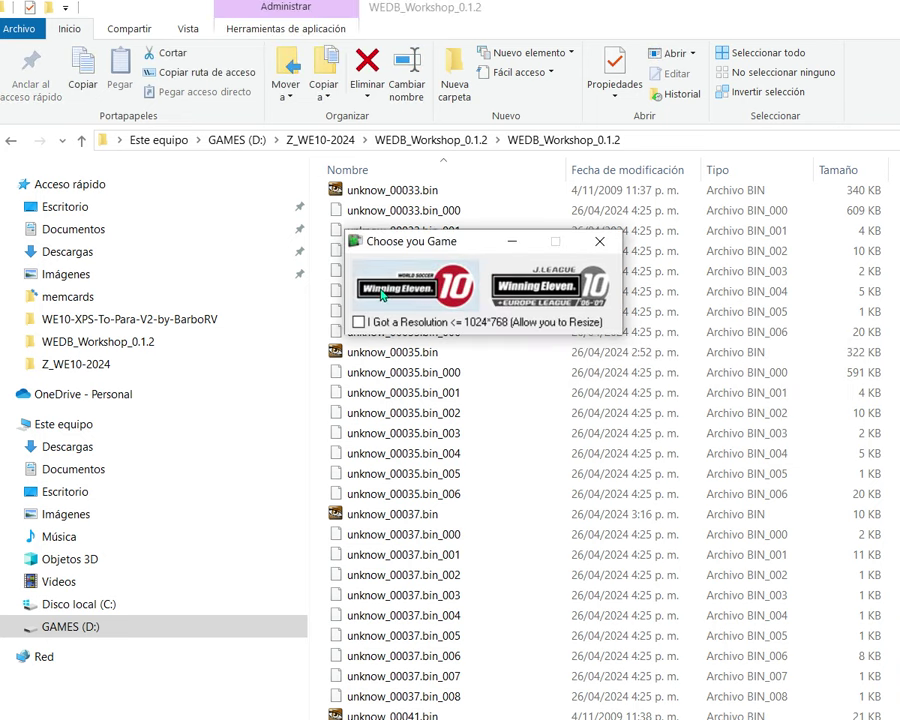
{"action": "left_click", "coordinate": [419, 291]}
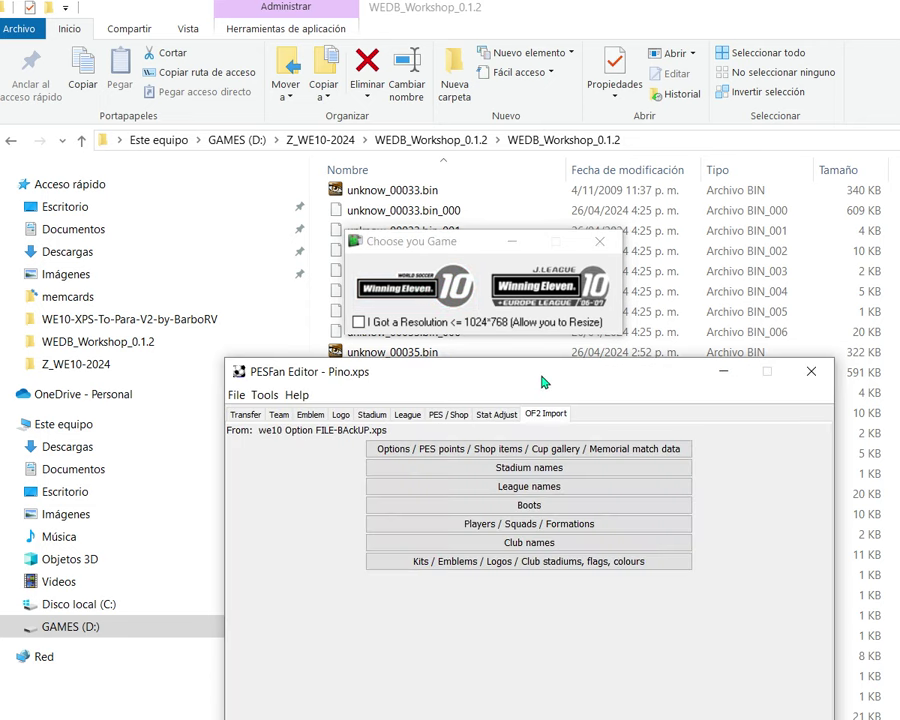
Switch back to PESFan Editor and inspect Arsenal's team settings and the list of clubs.
{"action": "left_click_drag", "start_coordinate": [540, 518], "coordinate": [418, 143]}
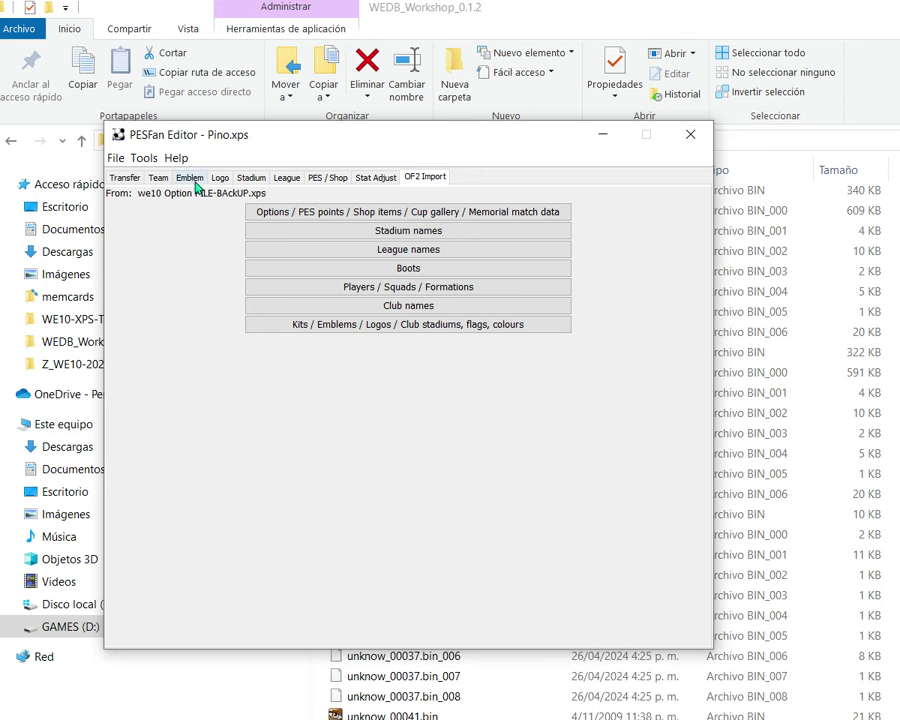
{"action": "left_click", "coordinate": [158, 178]}
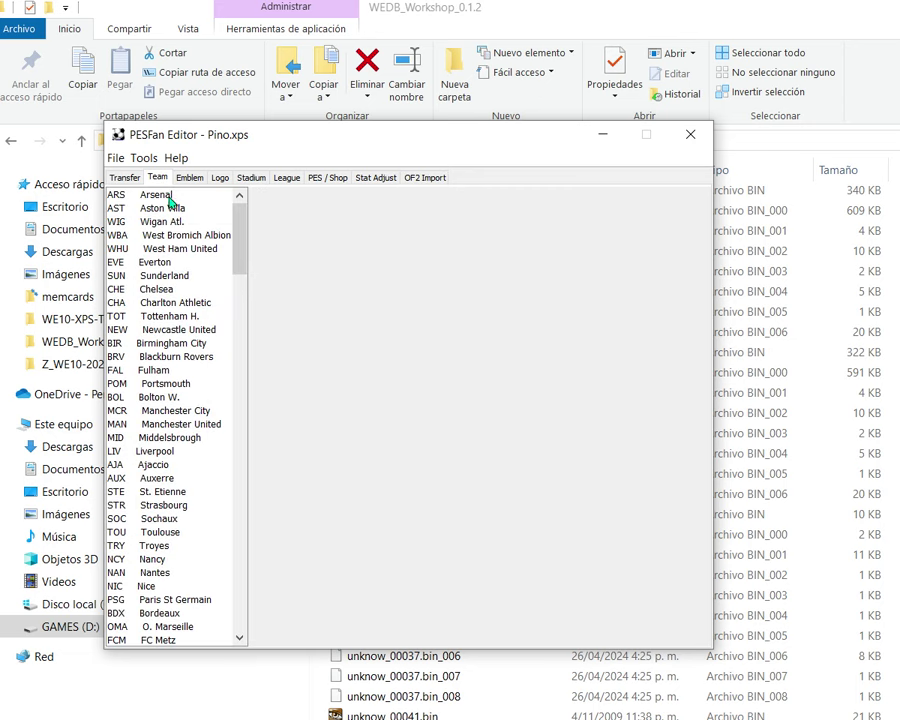
{"action": "left_click", "coordinate": [160, 195]}
{"action": "scroll", "coordinate": [241, 243], "scroll_direction": "down", "scroll_amount": 4}
{"action": "scroll", "coordinate": [241, 243], "scroll_direction": "up", "scroll_amount": 4}
Import the players, squads and formations from the second option file into Pino.xps.
{"action": "left_click", "coordinate": [124, 177]}
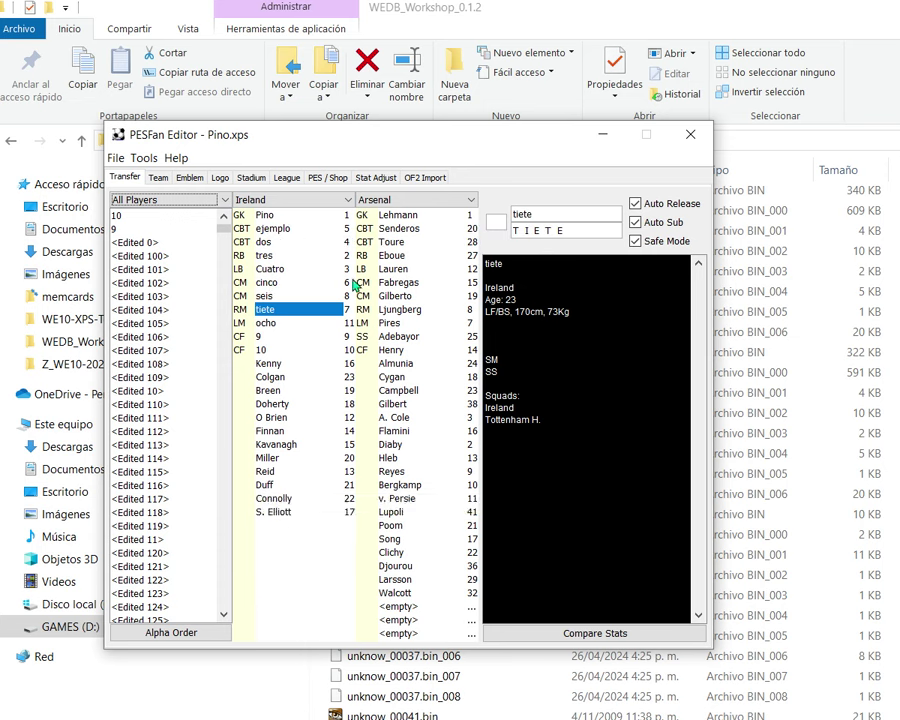
{"action": "left_click", "coordinate": [421, 178]}
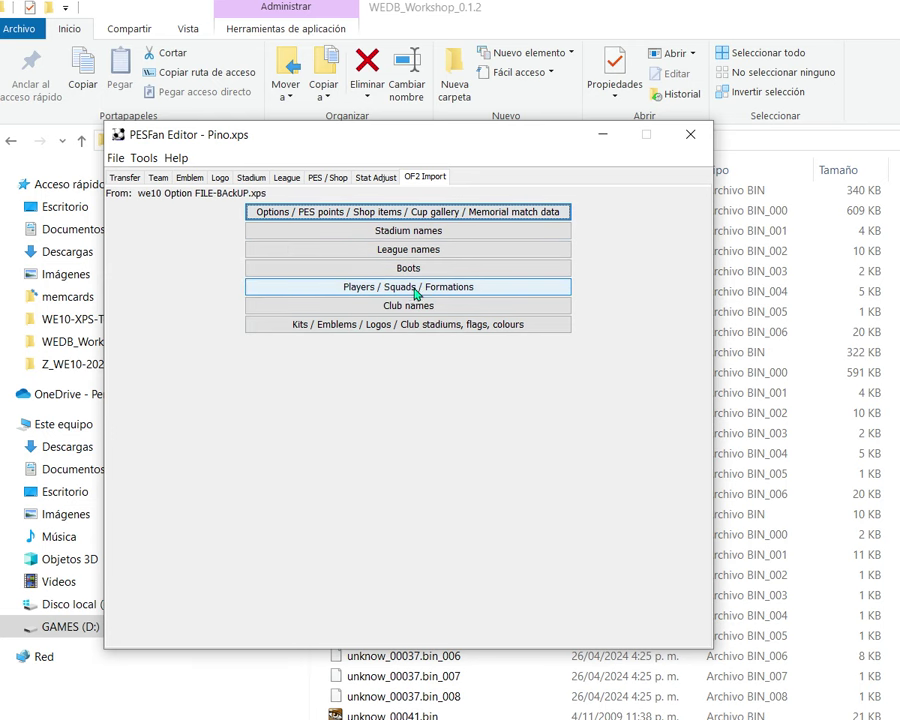
{"action": "left_click", "coordinate": [459, 290]}
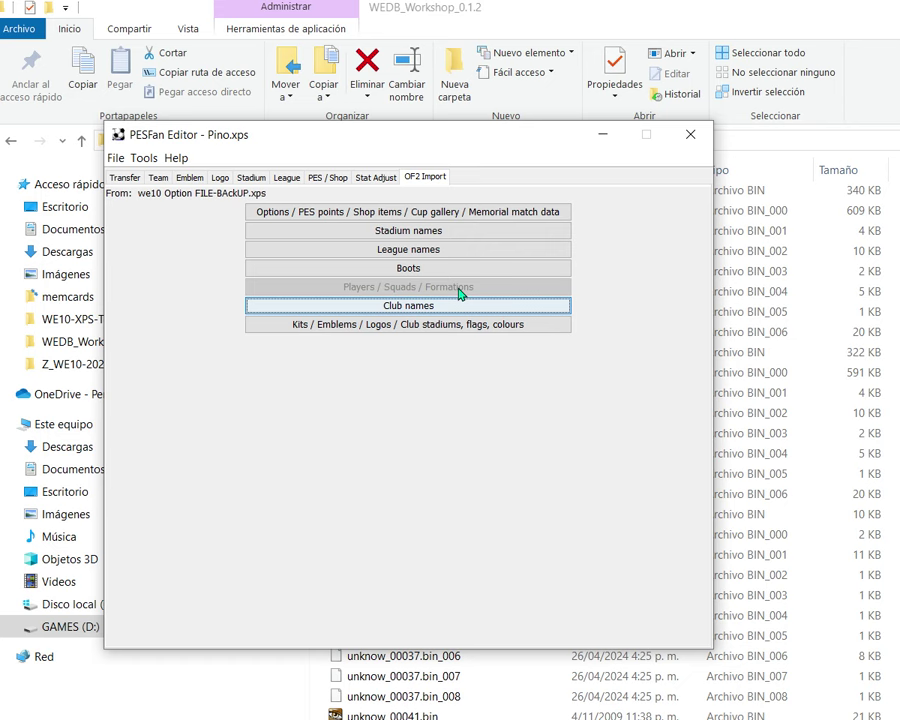
Display Ireland's squad in the first team list of the transfer view.
{"action": "left_click", "coordinate": [125, 177]}
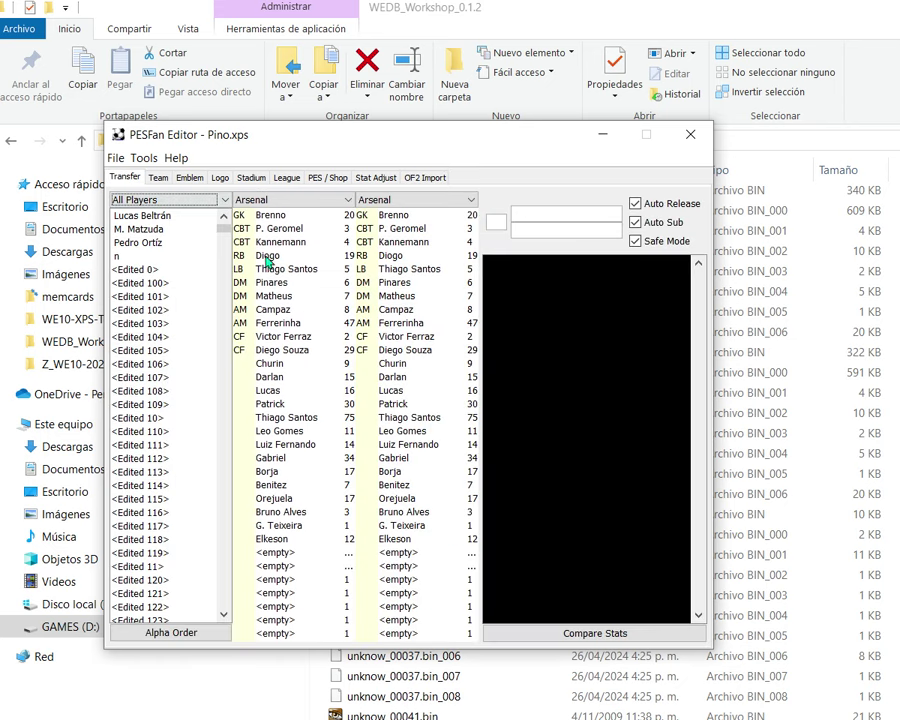
{"action": "left_click", "coordinate": [285, 200]}
{"action": "scroll", "coordinate": [347, 283], "scroll_direction": "up", "scroll_amount": 10}
{"action": "scroll", "coordinate": [347, 283], "scroll_direction": "up", "scroll_amount": 5}
{"action": "left_click", "coordinate": [283, 218]}
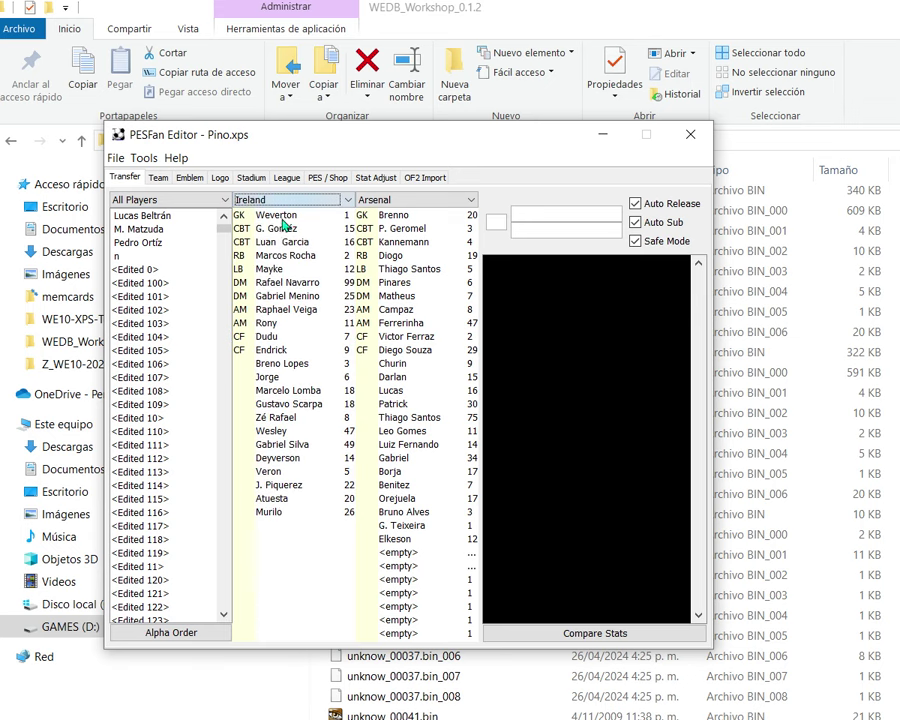
Examine the profiles of Ireland's starters and substitutes one by one, checking their shirt names and squads.
{"action": "left_click", "coordinate": [275, 216]}
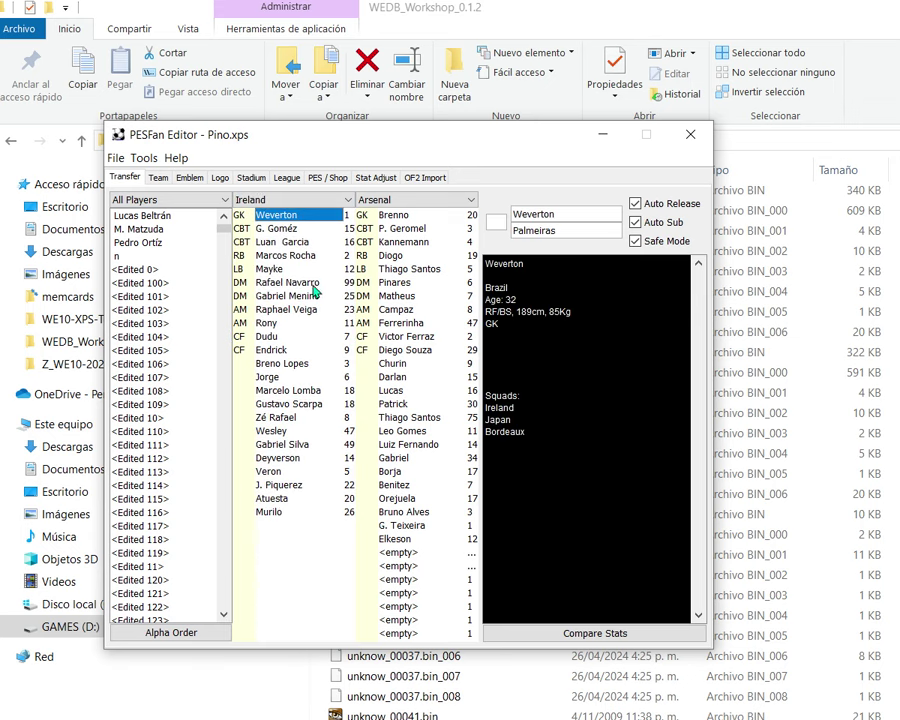
{"action": "left_click", "coordinate": [283, 230]}
{"action": "left_click", "coordinate": [298, 244]}
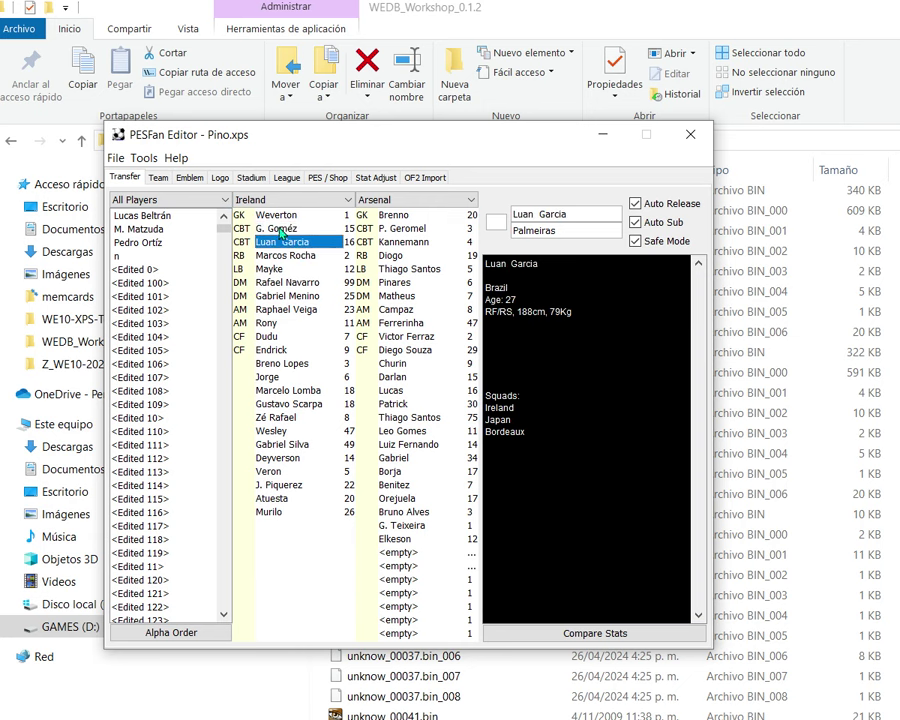
{"action": "left_click", "coordinate": [278, 215]}
{"action": "left_click", "coordinate": [278, 257]}
{"action": "left_click", "coordinate": [275, 269]}
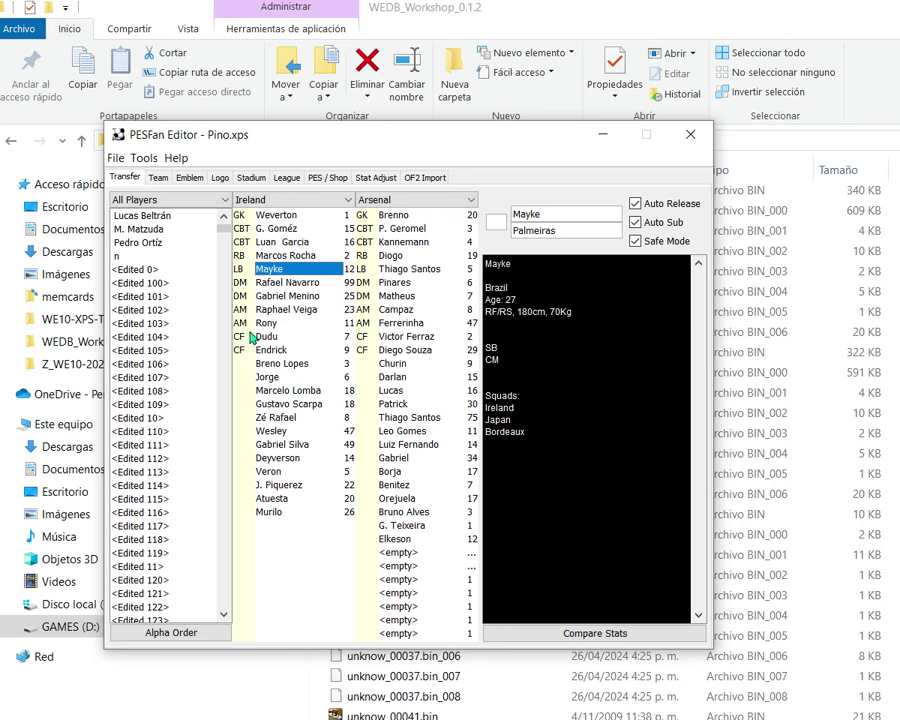
{"action": "key", "text": "Down"}
{"action": "key", "text": "Down"}
{"action": "key", "text": "Down"}
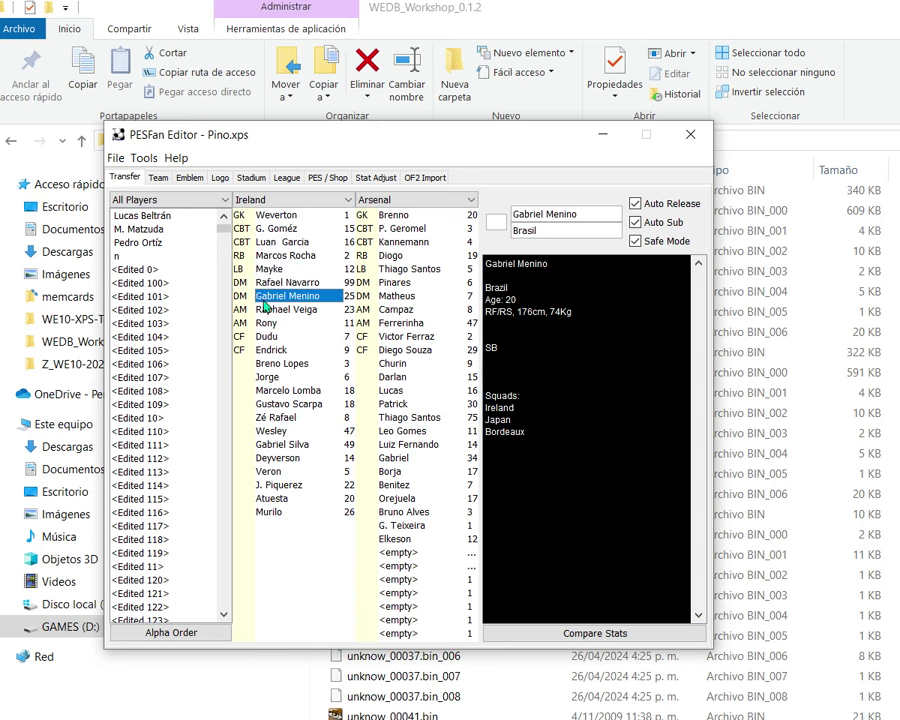
{"action": "key", "text": "Down"}
{"action": "key", "text": "Down"}
{"action": "key", "text": "Down"}
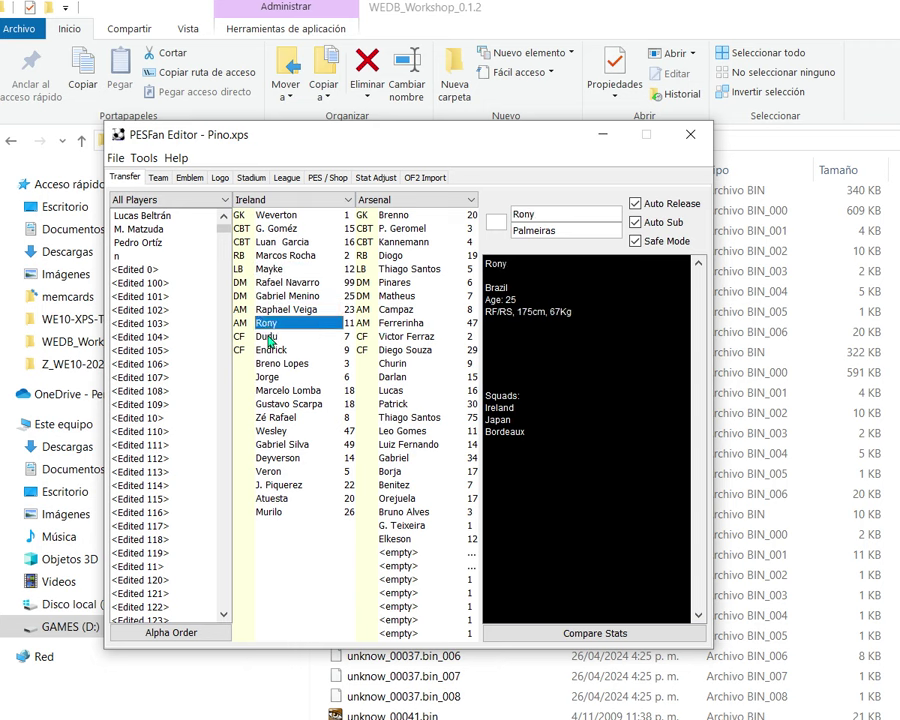
{"action": "left_click", "coordinate": [278, 390]}
{"action": "left_click", "coordinate": [278, 417]}
{"action": "left_click", "coordinate": [278, 431]}
{"action": "left_click", "coordinate": [279, 444]}
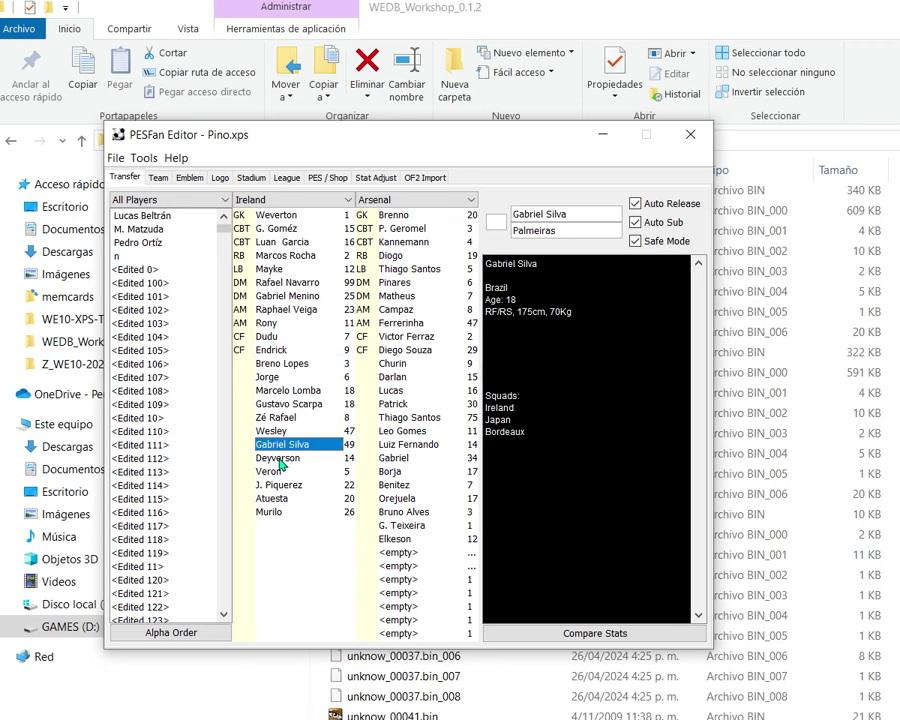
{"action": "left_click", "coordinate": [279, 471]}
{"action": "left_click", "coordinate": [275, 512]}
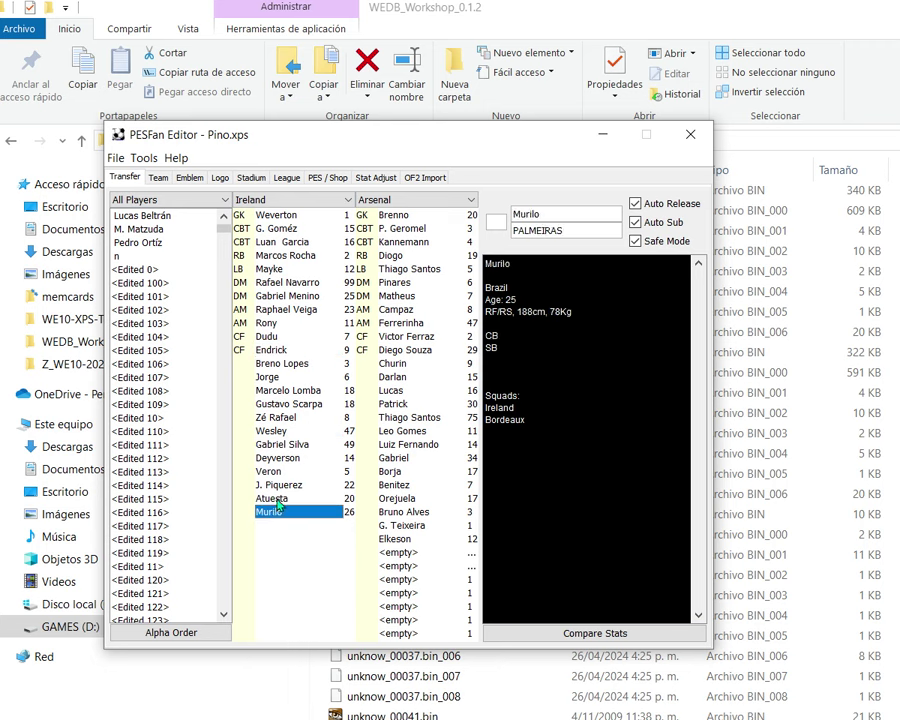
{"action": "left_click", "coordinate": [272, 498]}
{"action": "left_click", "coordinate": [265, 390]}
{"action": "left_click", "coordinate": [262, 323]}
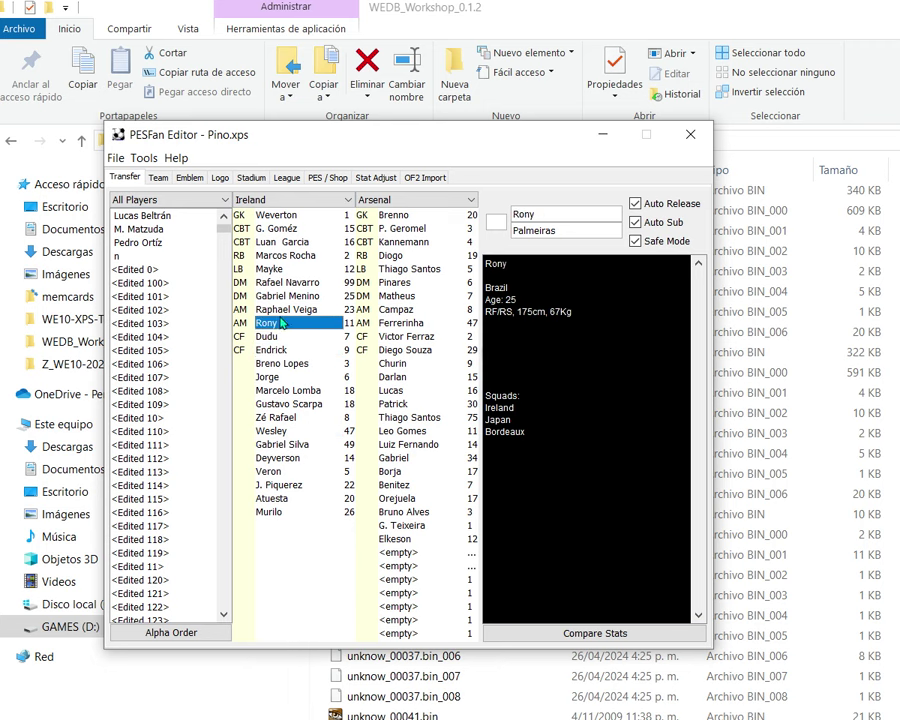
{"action": "left_click", "coordinate": [305, 217]}
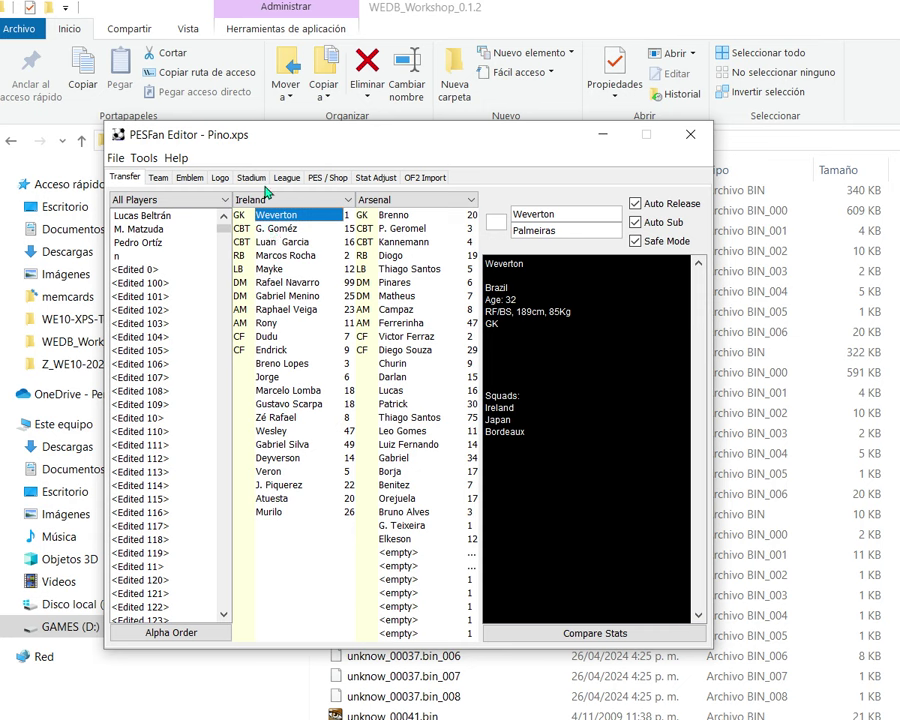
Display the squads of Wales and USA one after the other in the first team list of the transfer view.
{"action": "left_click", "coordinate": [420, 178]}
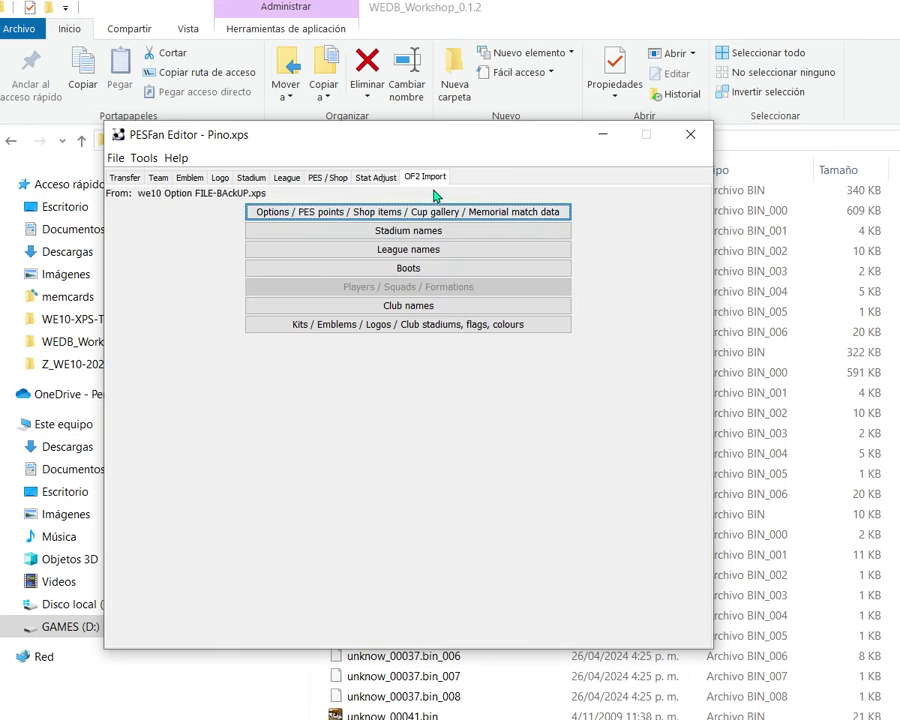
{"action": "left_click", "coordinate": [158, 177]}
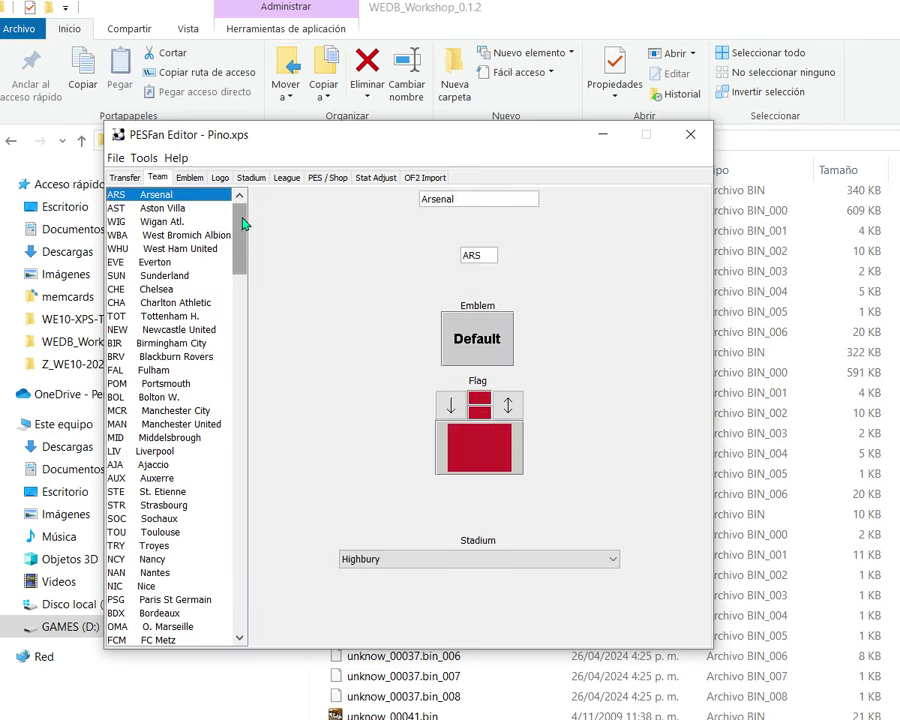
{"action": "left_click", "coordinate": [125, 177]}
{"action": "left_click", "coordinate": [349, 200]}
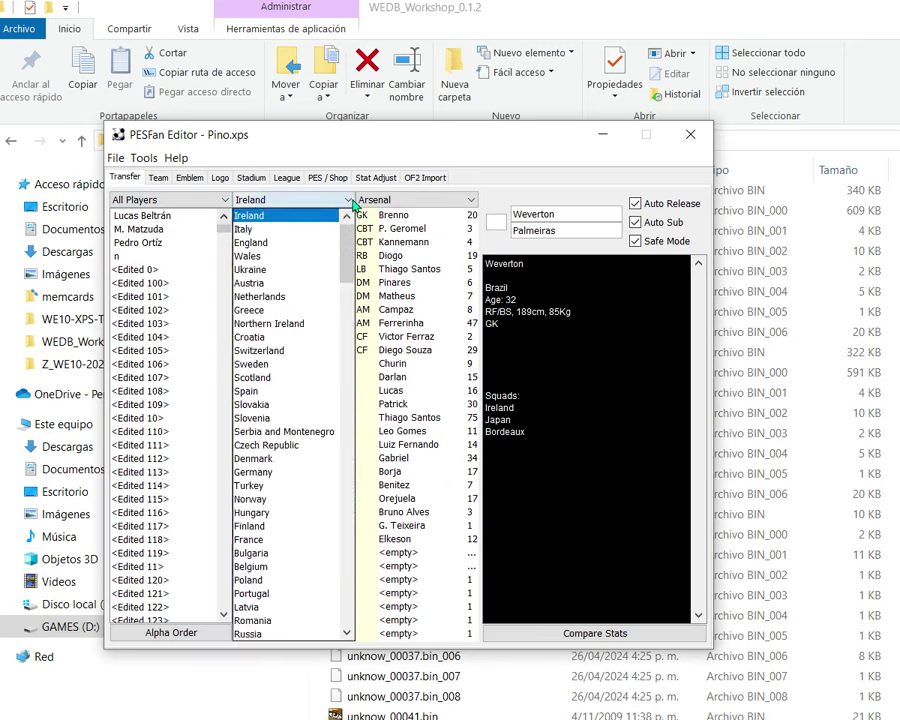
{"action": "left_click", "coordinate": [338, 256]}
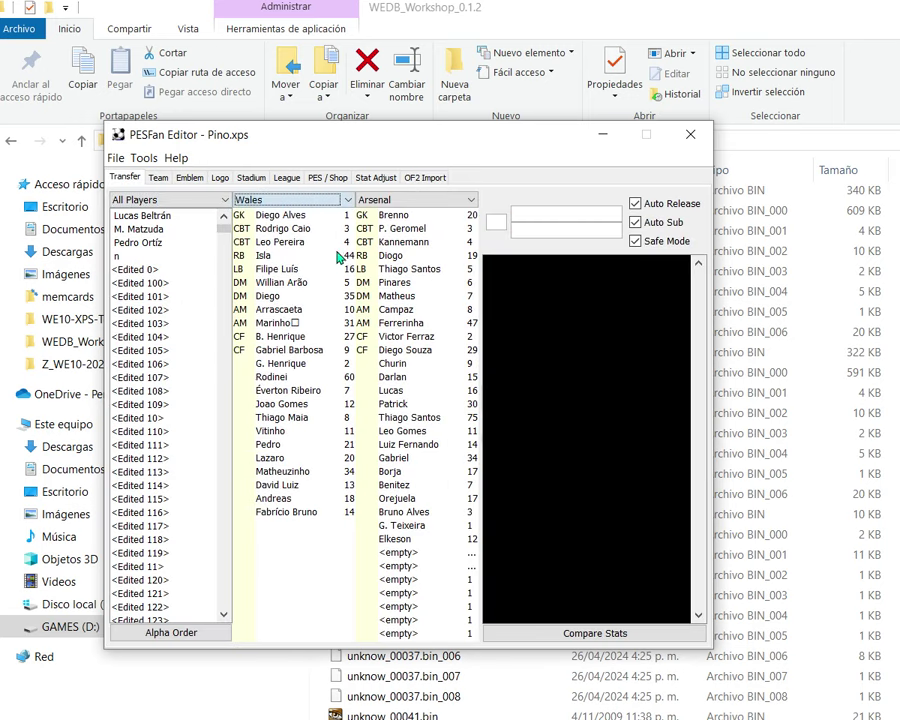
{"action": "left_click", "coordinate": [347, 201]}
{"action": "scroll", "coordinate": [280, 400], "scroll_direction": "down", "scroll_amount": 9}
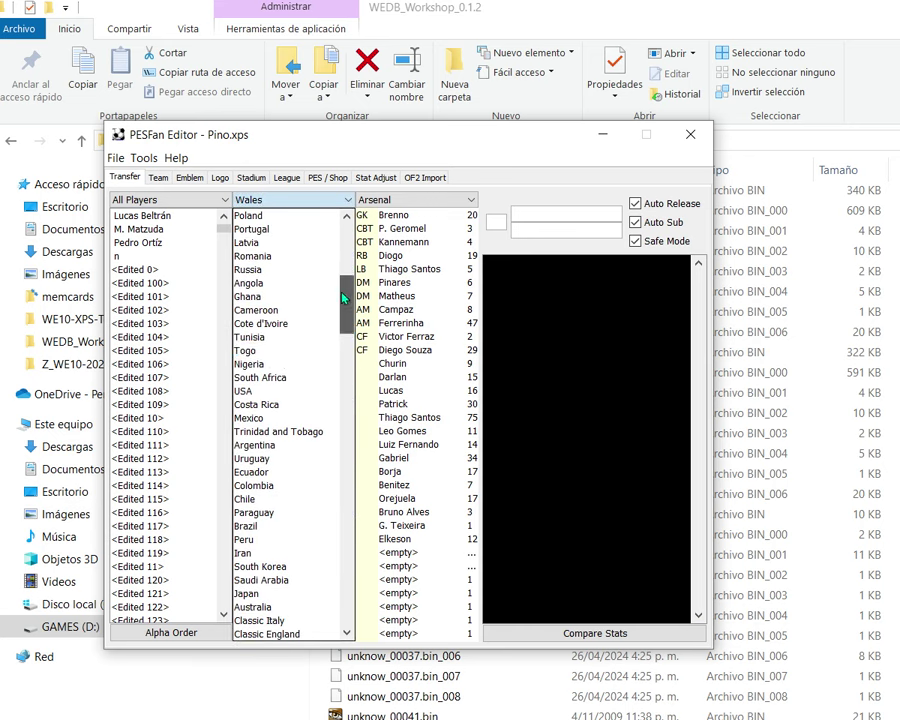
{"action": "left_click", "coordinate": [268, 391]}
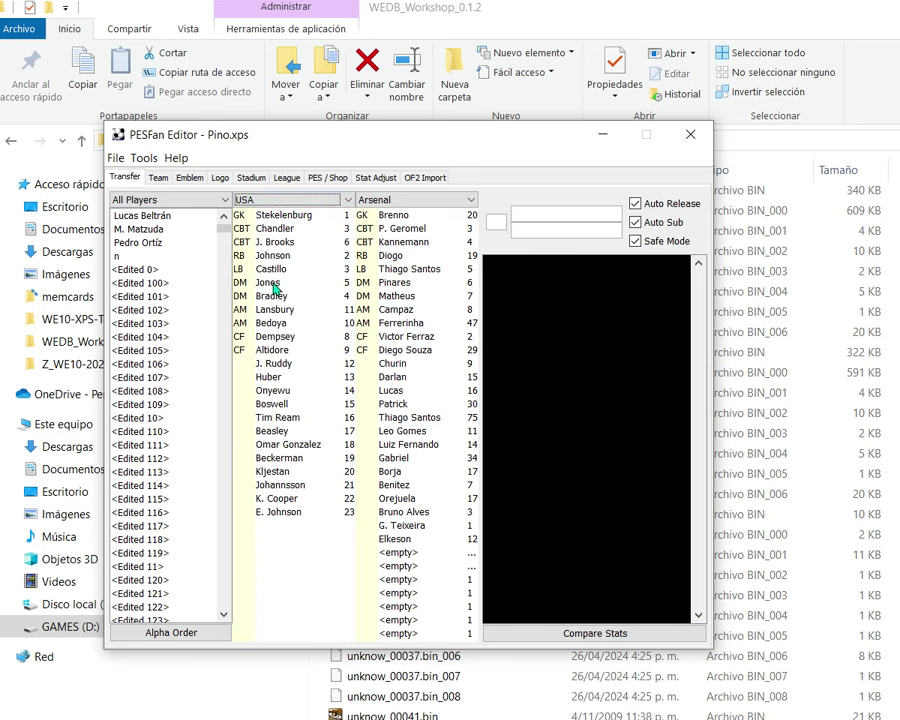
Display Manchester City's squad in the first team list and open W. Oliveira's player settings for editing.
{"action": "left_click", "coordinate": [332, 201]}
{"action": "scroll", "coordinate": [350, 320], "scroll_direction": "down", "scroll_amount": 3}
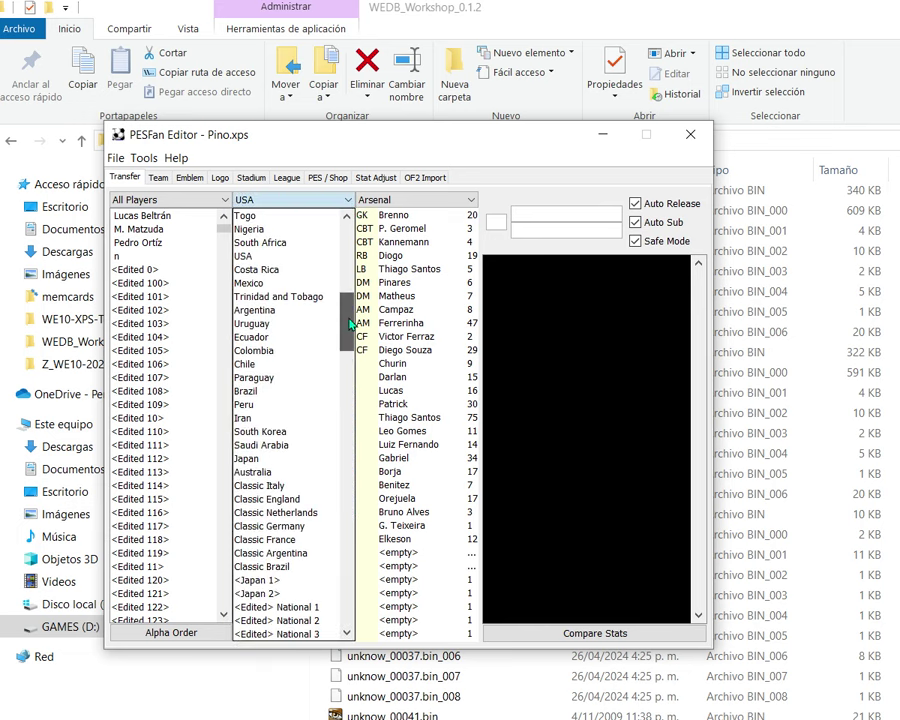
{"action": "scroll", "coordinate": [350, 330], "scroll_direction": "down", "scroll_amount": 12}
{"action": "left_click", "coordinate": [271, 391]}
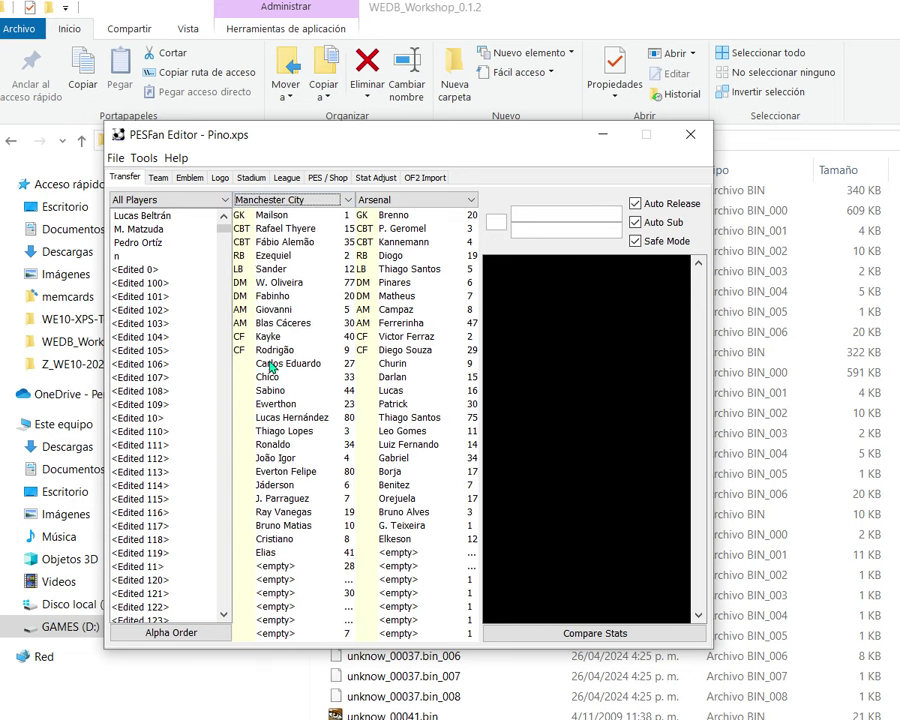
{"action": "double_click", "coordinate": [288, 284]}
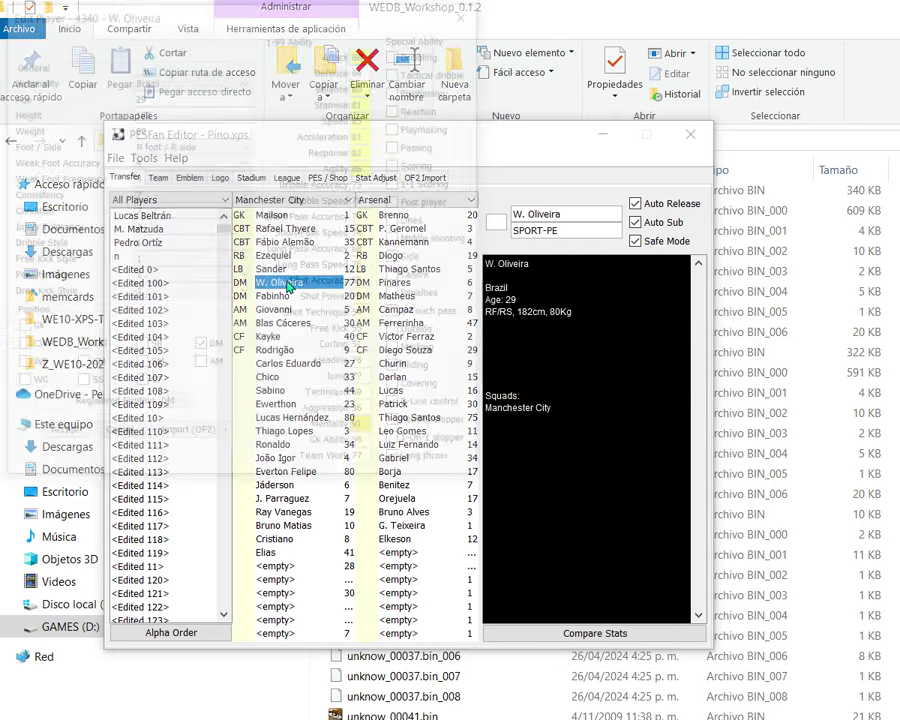
{"action": "left_click_drag", "start_coordinate": [283, 27], "coordinate": [423, 150]}
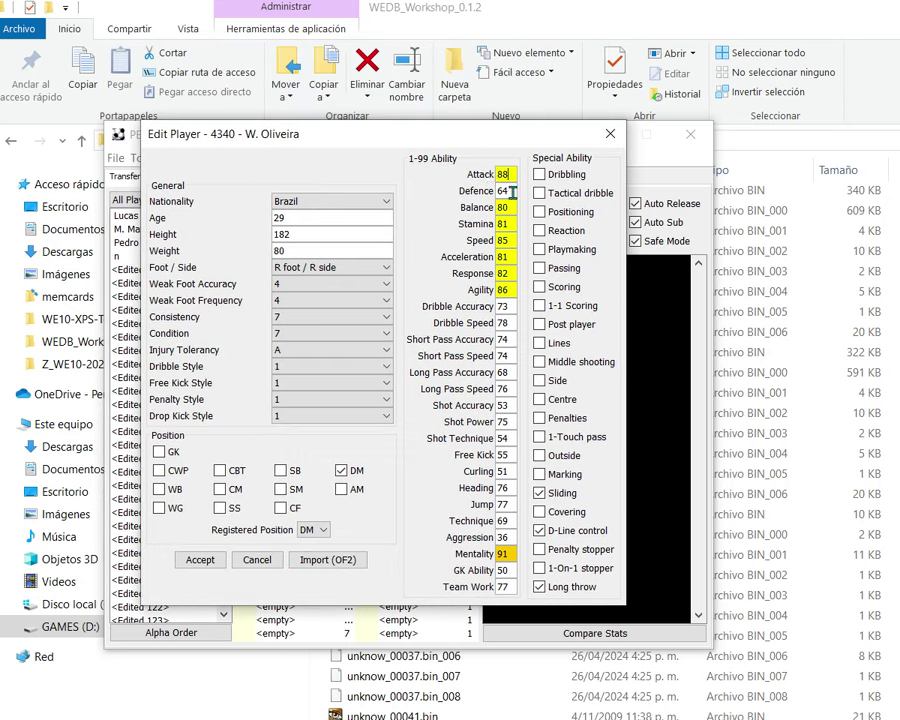
{"action": "double_click", "coordinate": [501, 223]}
{"action": "left_click", "coordinate": [346, 562]}
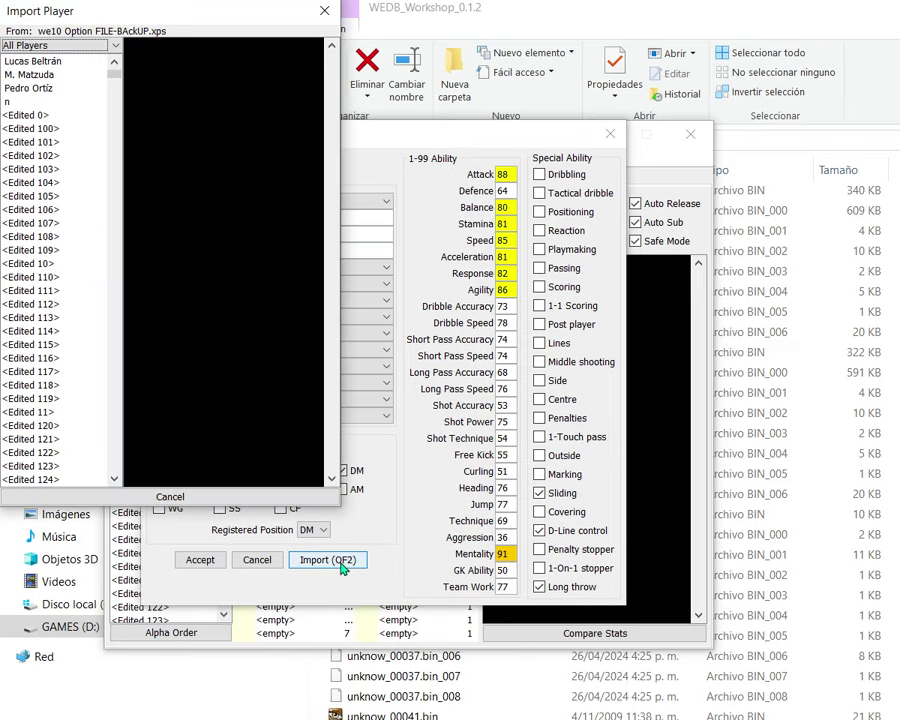
{"action": "left_click_drag", "start_coordinate": [199, 13], "coordinate": [680, 73]}
{"action": "left_click", "coordinate": [330, 127]}
{"action": "left_click_drag", "start_coordinate": [613, 125], "coordinate": [621, 266]}
{"action": "left_click", "coordinate": [519, 231]}
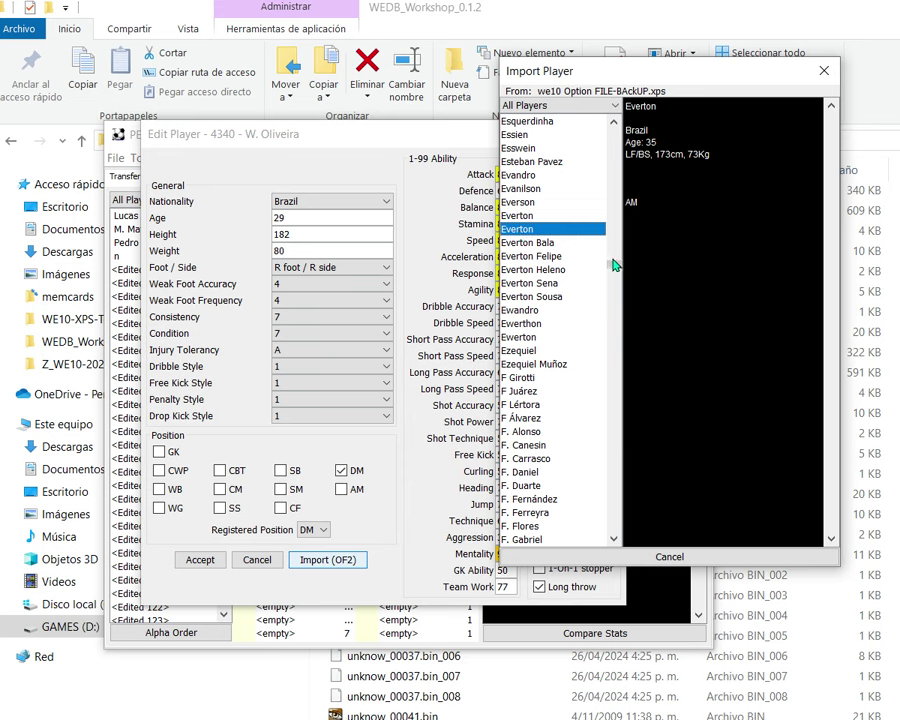
Find Messi in the backup file's player list and import the third Messi entry in place of W. Oliveira.
{"action": "left_click_drag", "start_coordinate": [613, 265], "coordinate": [613, 305]}
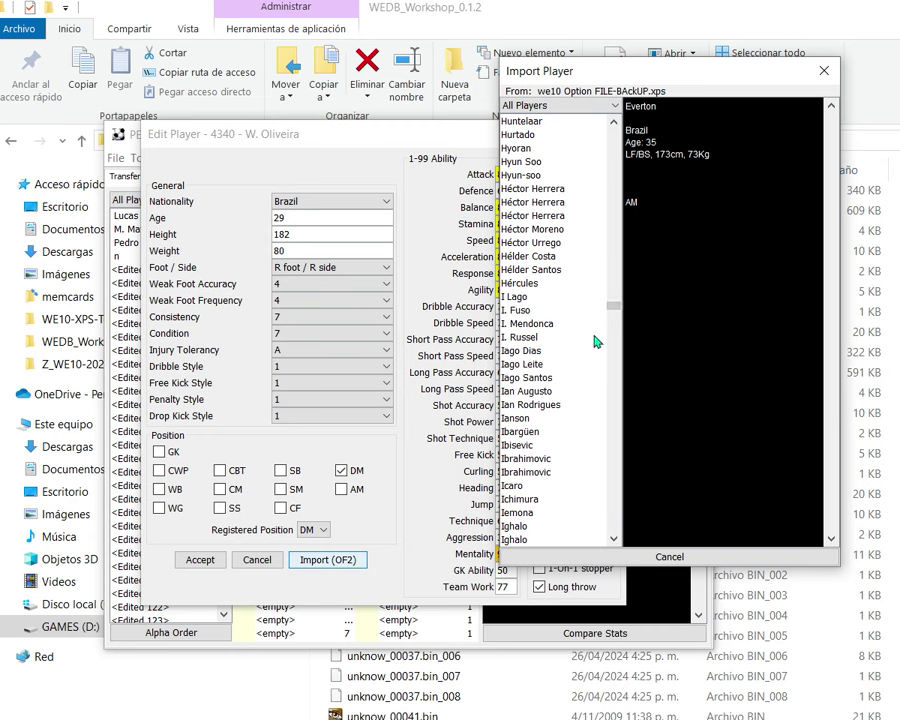
{"action": "left_click", "coordinate": [613, 302]}
{"action": "left_click_drag", "start_coordinate": [613, 300], "coordinate": [613, 279]}
{"action": "left_click_drag", "start_coordinate": [613, 278], "coordinate": [613, 374]}
{"action": "scroll", "coordinate": [547, 445], "scroll_direction": "up", "scroll_amount": 15}
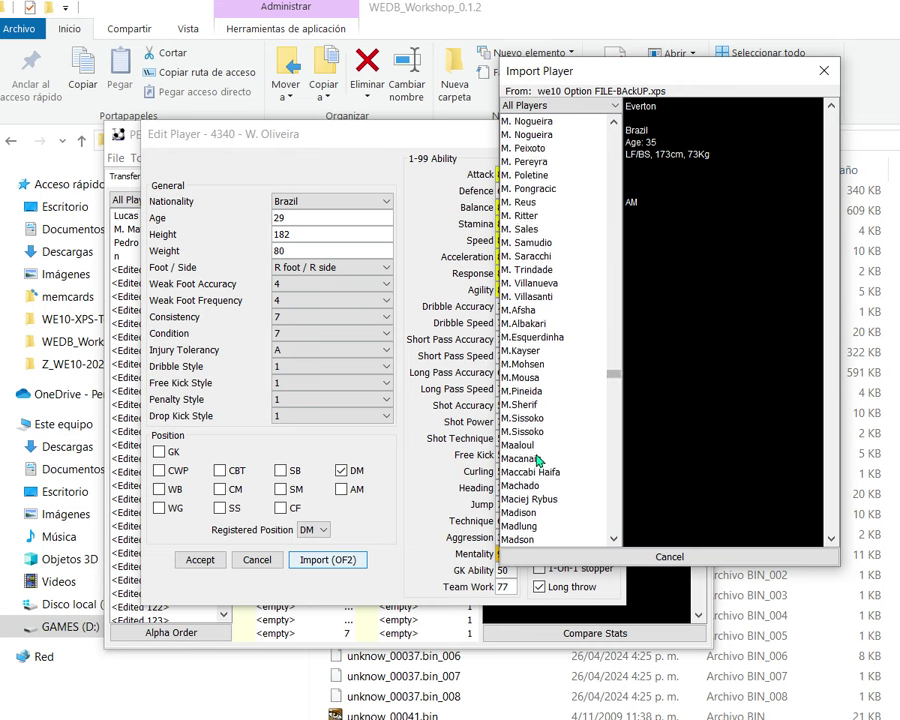
{"action": "scroll", "coordinate": [540, 461], "scroll_direction": "up", "scroll_amount": 9}
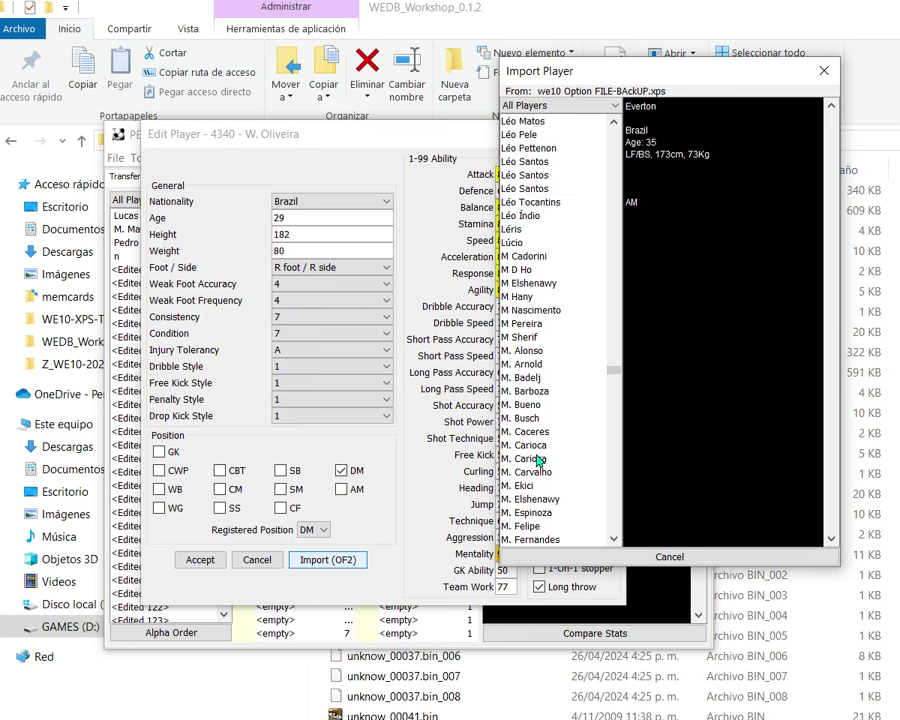
{"action": "scroll", "coordinate": [540, 461], "scroll_direction": "down", "scroll_amount": 13}
{"action": "scroll", "coordinate": [540, 461], "scroll_direction": "down", "scroll_amount": 20}
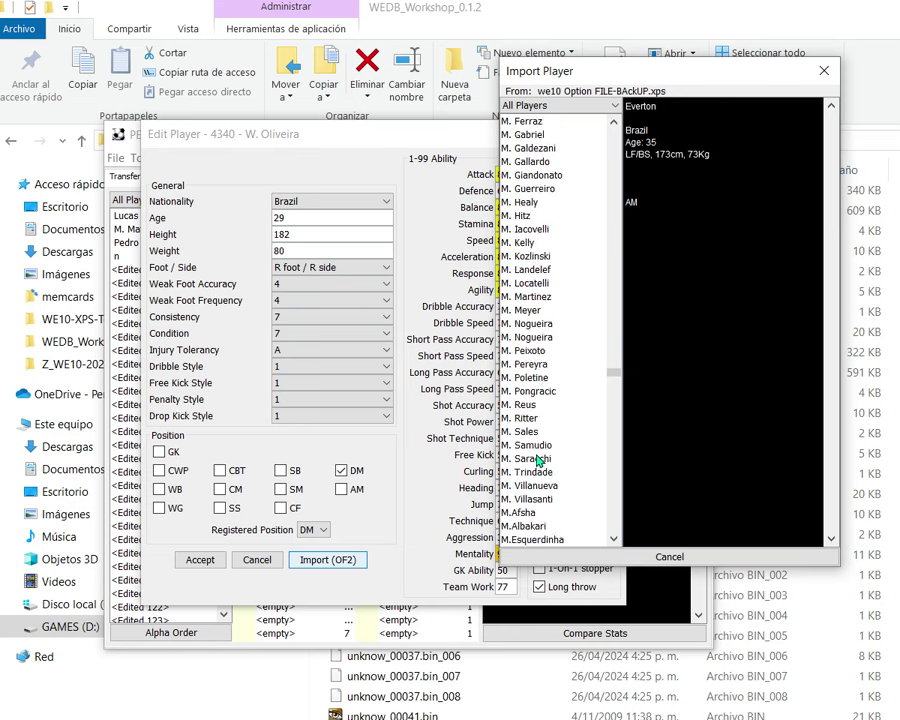
{"action": "scroll", "coordinate": [538, 460], "scroll_direction": "down", "scroll_amount": 19}
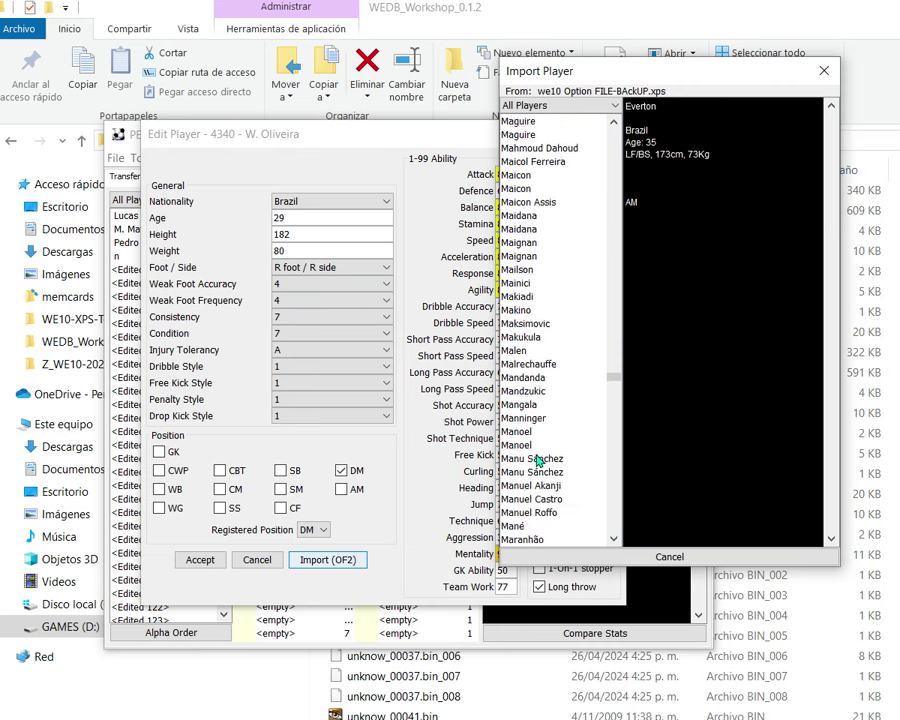
{"action": "scroll", "coordinate": [538, 460], "scroll_direction": "down", "scroll_amount": 20}
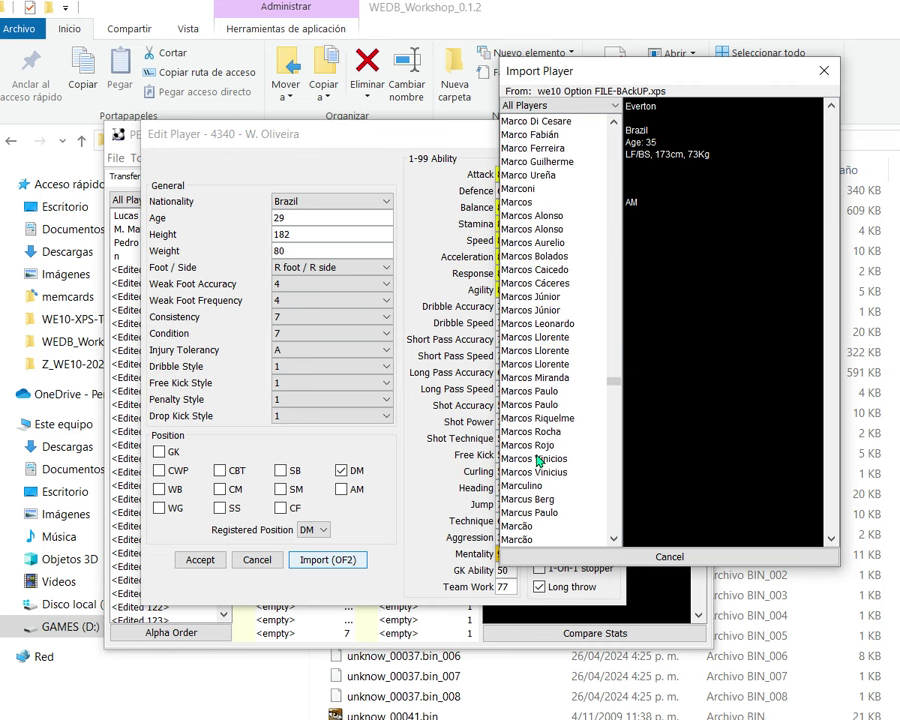
{"action": "scroll", "coordinate": [538, 460], "scroll_direction": "down", "scroll_amount": 20}
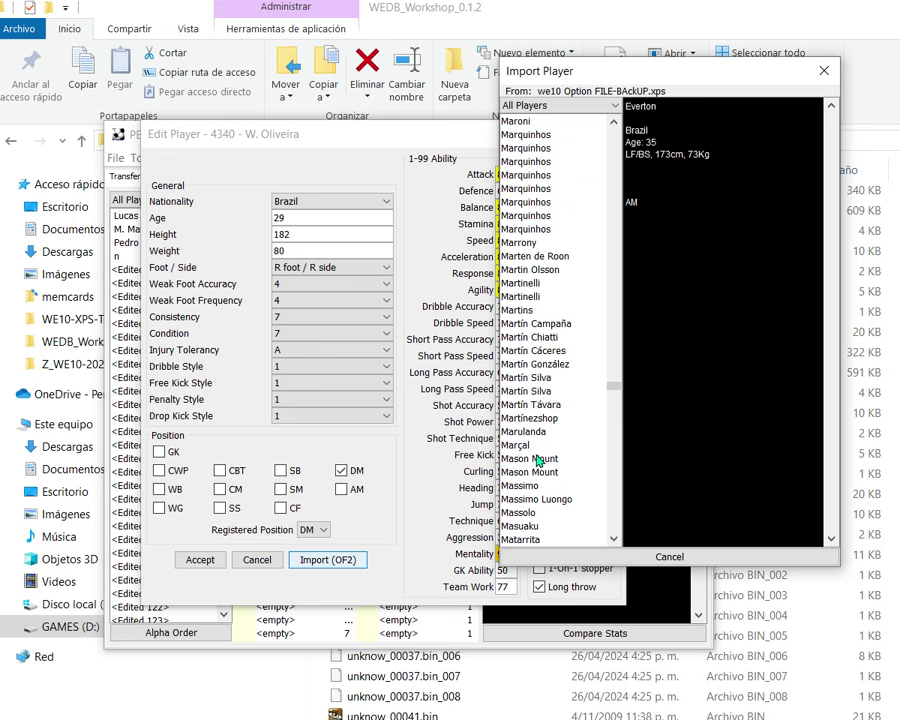
{"action": "left_click_drag", "start_coordinate": [610, 392], "coordinate": [522, 391]}
{"action": "scroll", "coordinate": [522, 391], "scroll_direction": "up", "scroll_amount": 9}
{"action": "left_click", "coordinate": [522, 215]}
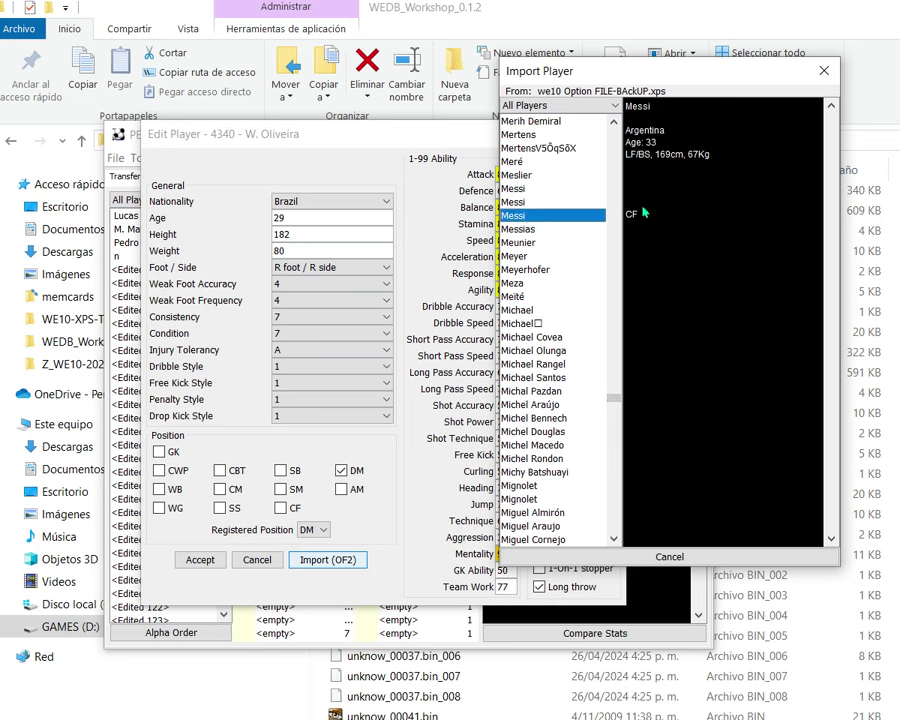
{"action": "double_click", "coordinate": [525, 216]}
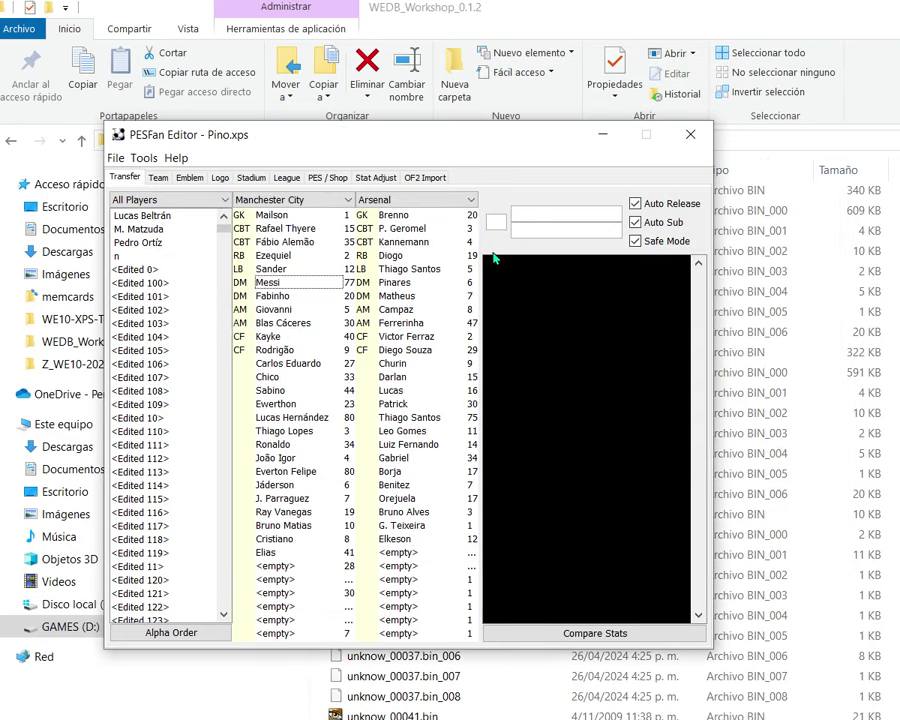
Open the imported Messi's player settings in Manchester City's squad and examine his abilities beside the squad list.
{"action": "left_click", "coordinate": [278, 286]}
{"action": "left_click", "coordinate": [284, 297]}
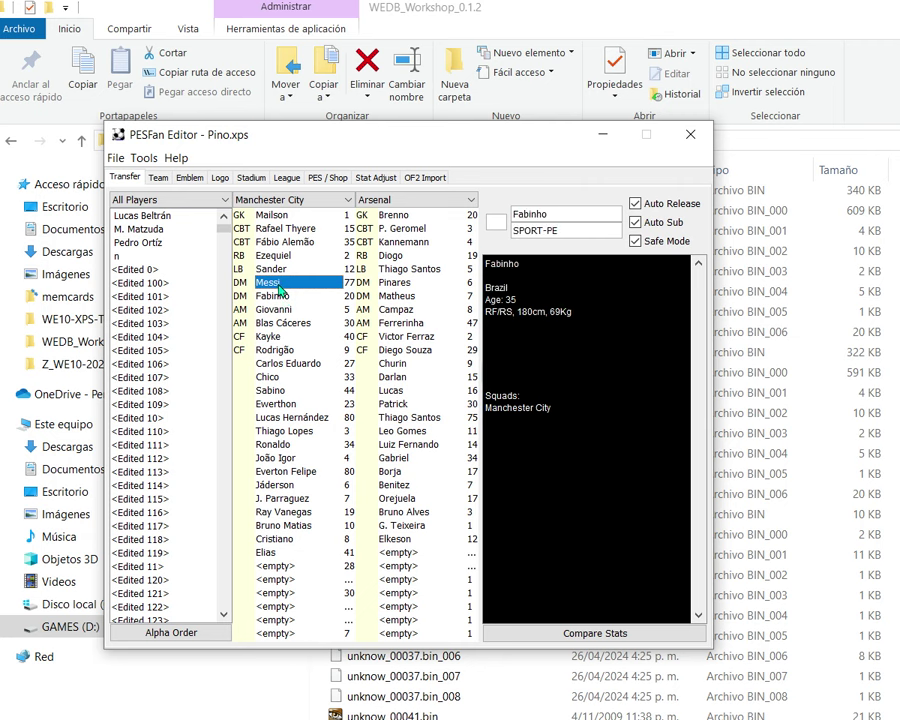
{"action": "double_click", "coordinate": [279, 286]}
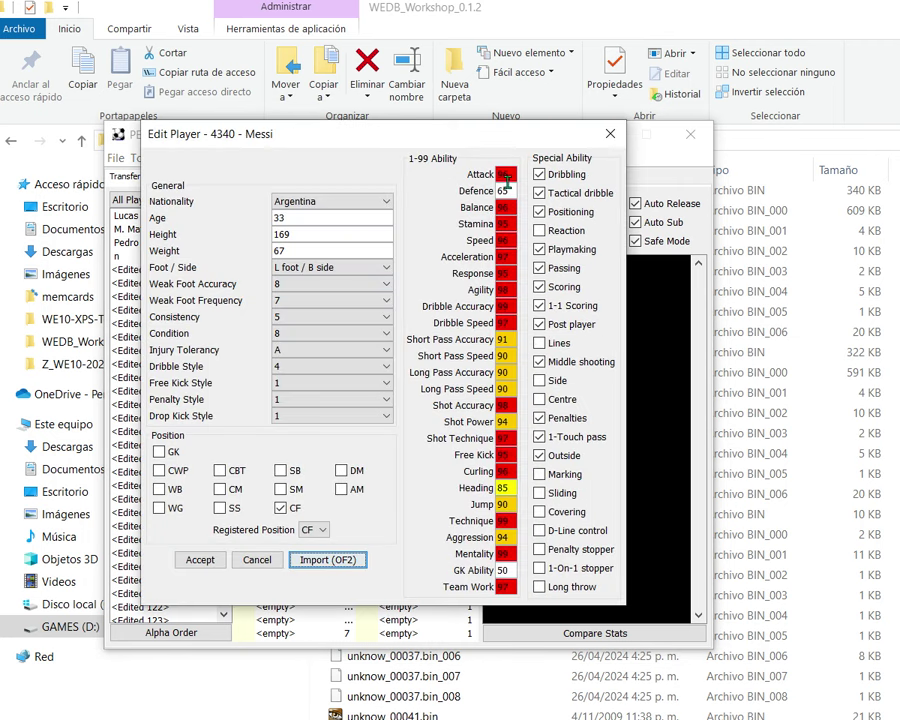
{"action": "left_click_drag", "start_coordinate": [391, 142], "coordinate": [672, 155]}
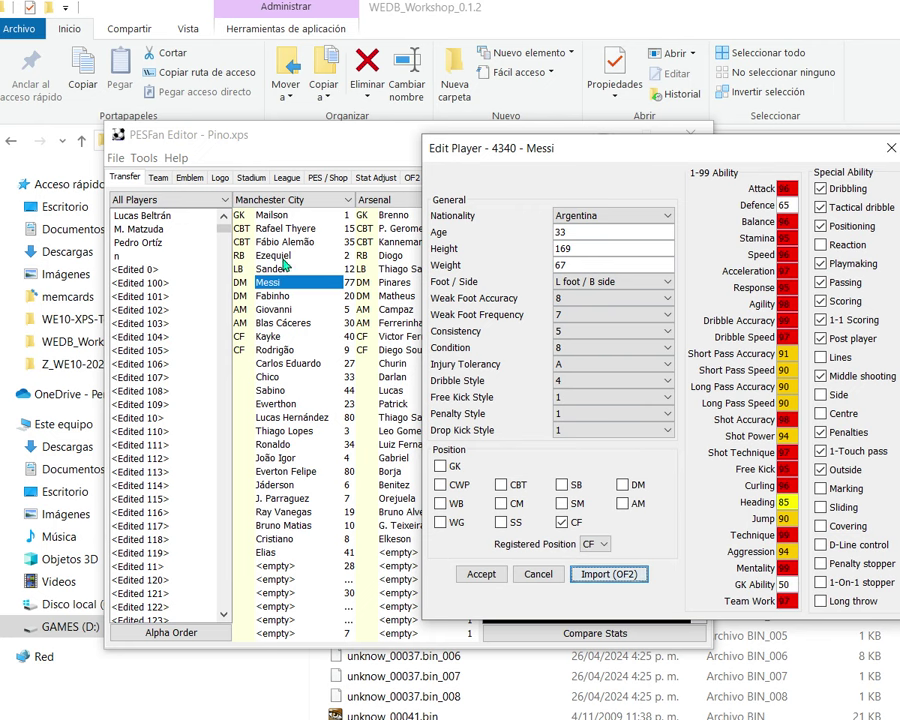